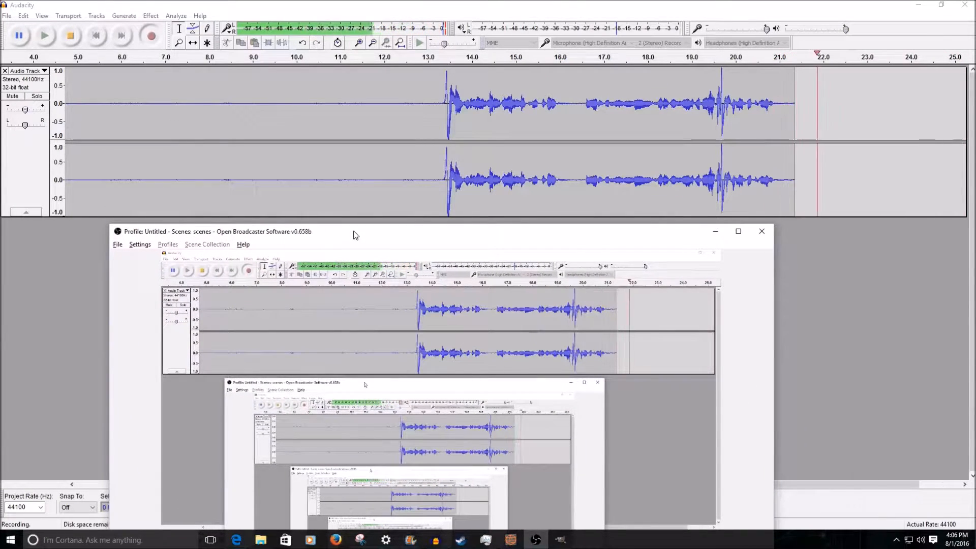
# Move the OBS window fully into view and enable the Video Capture Device and Border sources in the Facecam+Monitor scene.
pyautogui.moveTo(350, 234); pyautogui.dragTo(448, 26)
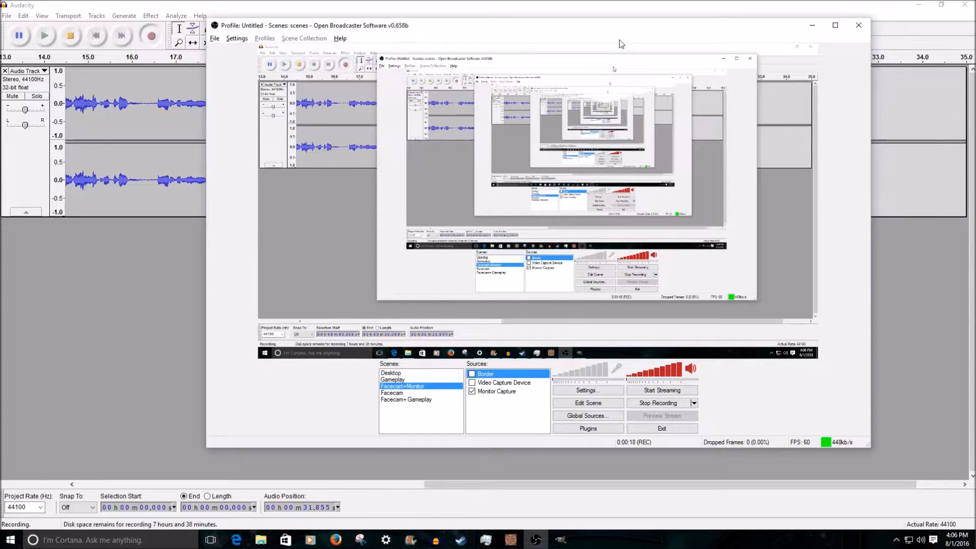
pyautogui.moveTo(604, 23)
pyautogui.mouseDown()
pyautogui.moveTo(597, 187)
pyautogui.moveTo(638, 21)
pyautogui.moveTo(660, 319)
pyautogui.moveTo(641, 210)
pyautogui.moveTo(780, 311)
pyautogui.moveTo(682, 35)
pyautogui.moveTo(668, 140)
pyautogui.moveTo(778, 18)
pyautogui.moveTo(616, 37)
pyautogui.mouseUp()
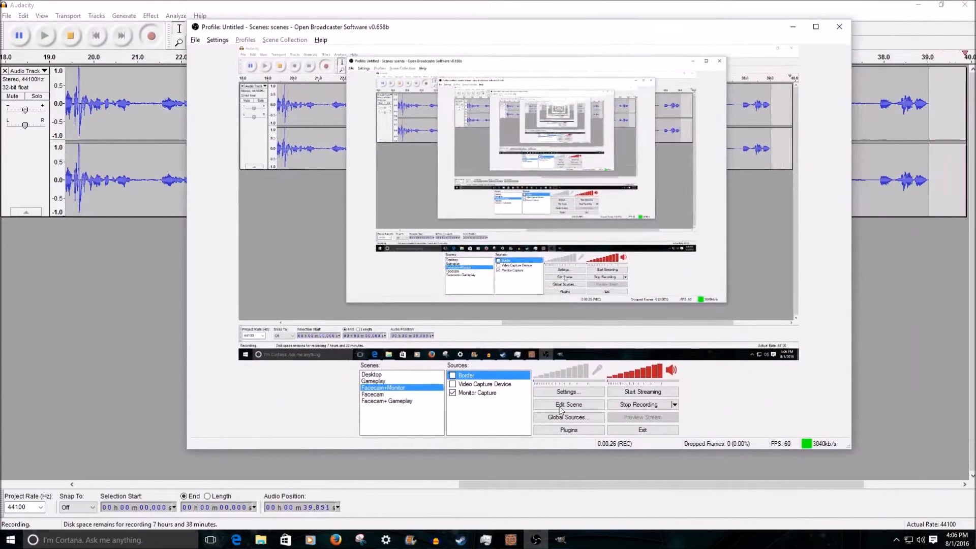
pyautogui.click(513, 386)
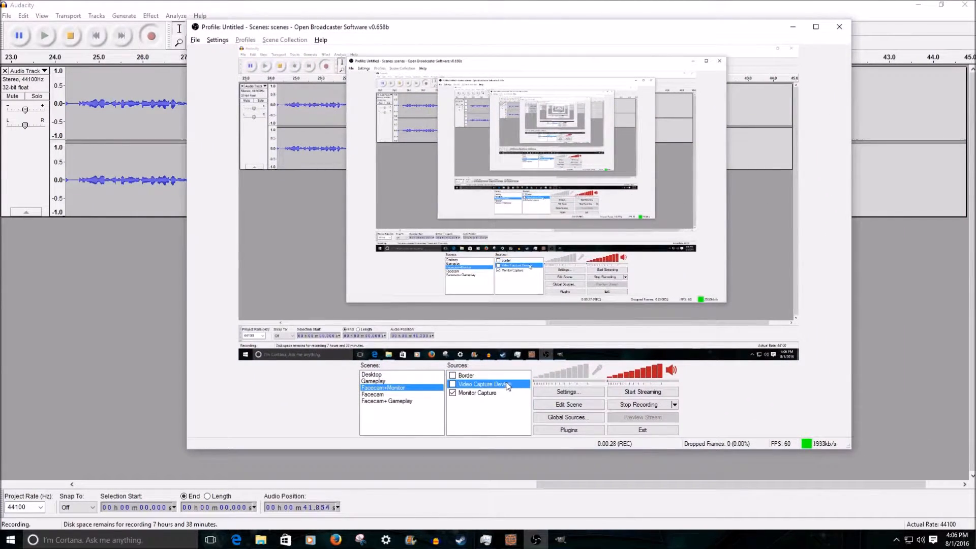
pyautogui.press('Up')
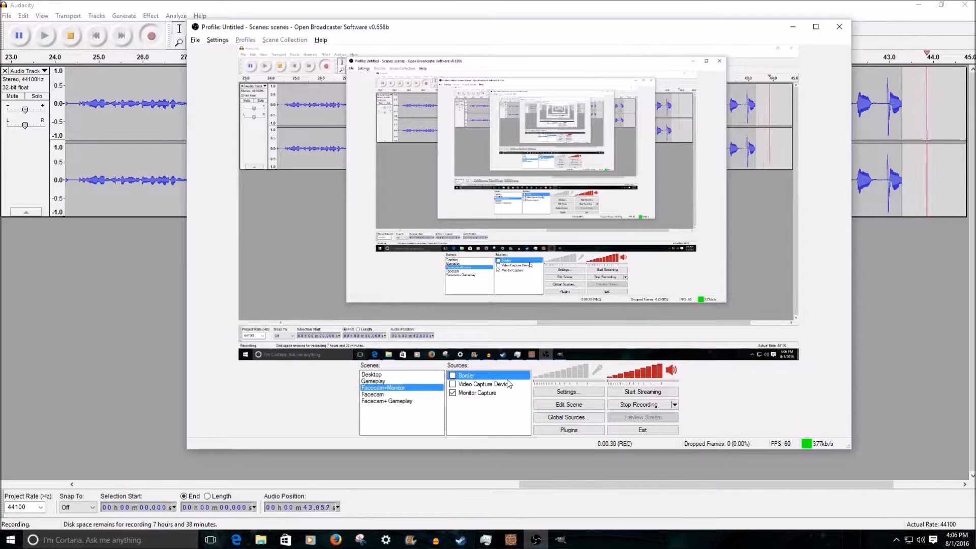
pyautogui.click(508, 385)
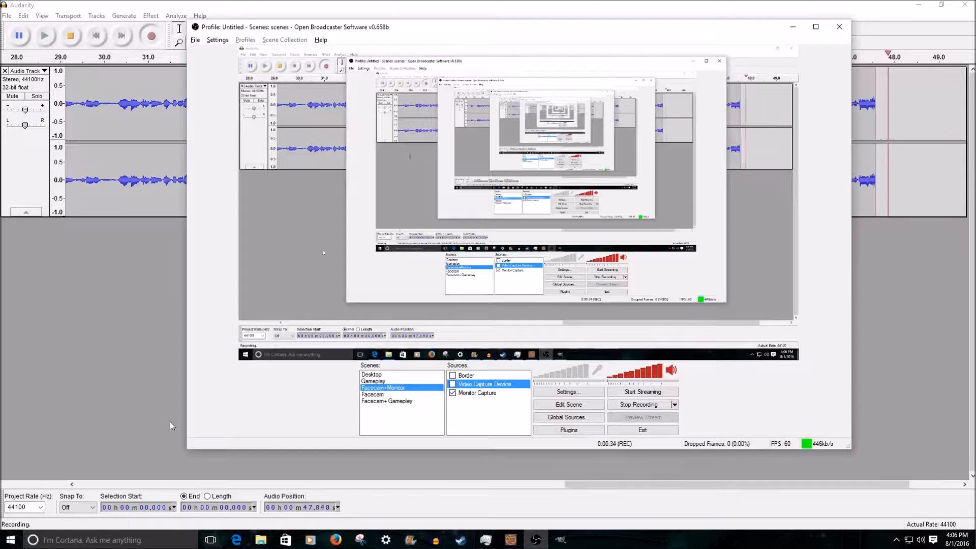
pyautogui.click(452, 385)
pyautogui.click(452, 375)
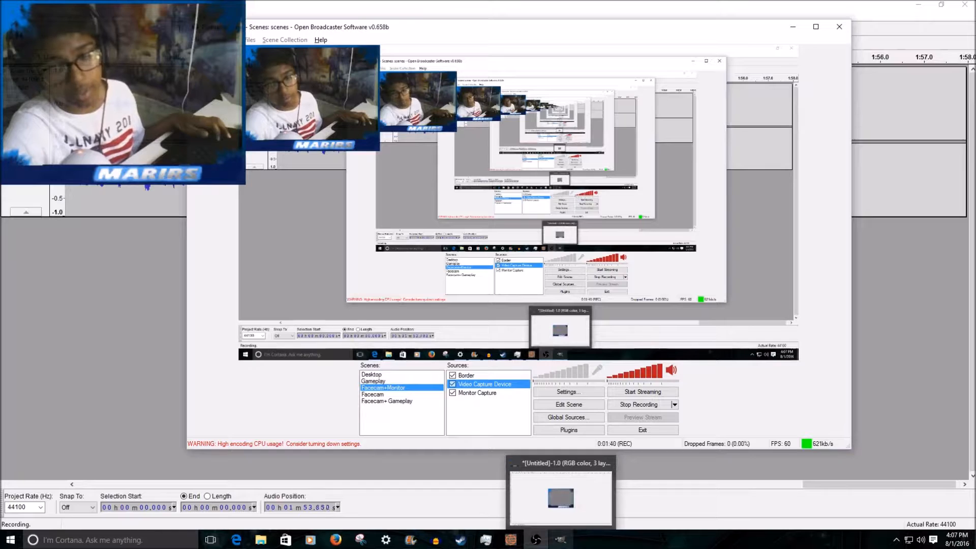
# Switch to GIMP and examine the finished example of the webcam border image and its layers.
pyautogui.click(560, 539)
pyautogui.scroll(4, 395, 191)
pyautogui.scroll(-3, 408, 220)
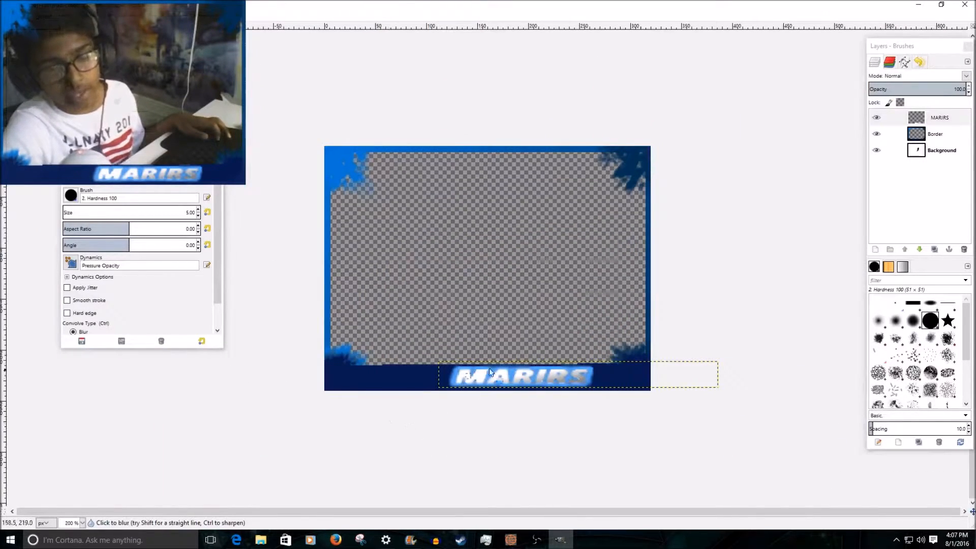
pyautogui.click(538, 540)
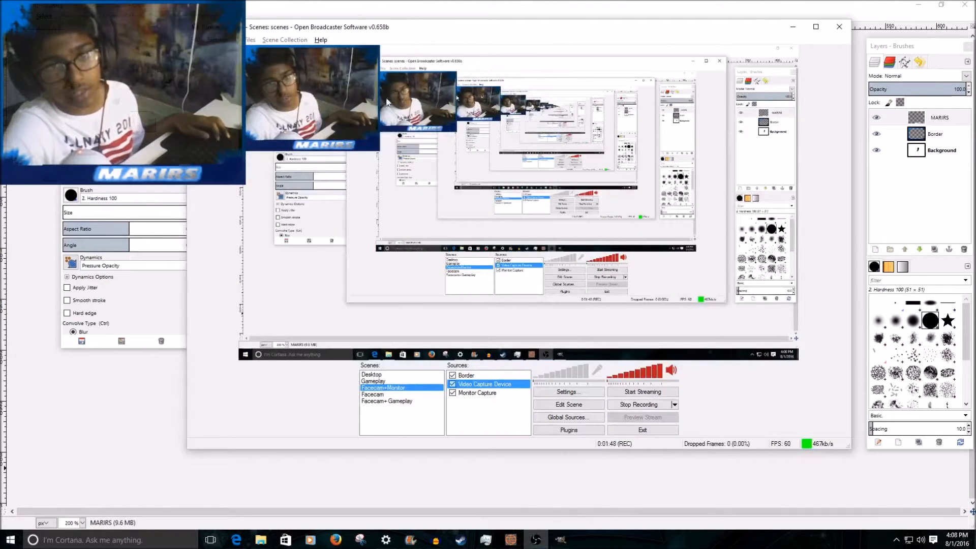
pyautogui.click(307, 499)
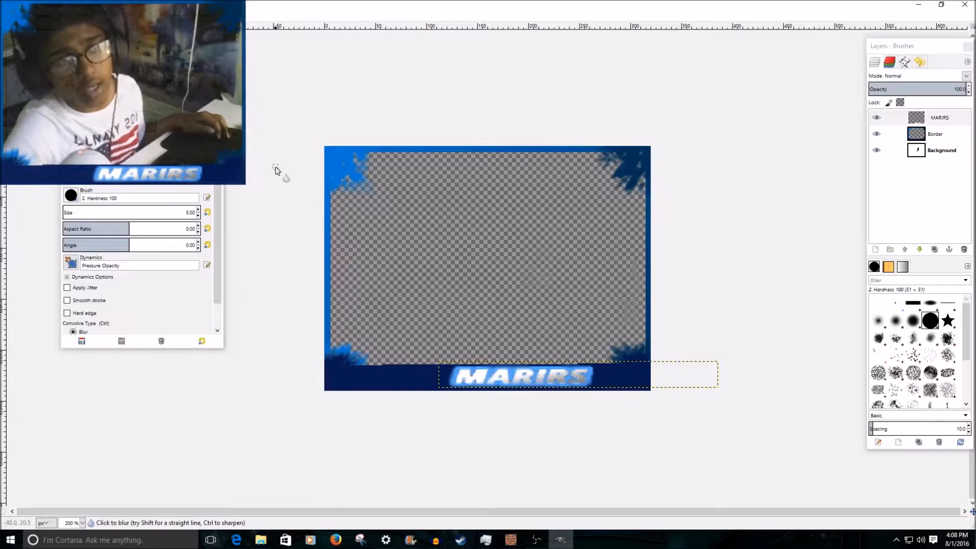
# Open the new image dialog, switch to OBS and select 320x240 as the Video Capture Device's custom resolution.
pyautogui.click(7, 16)
pyautogui.click(25, 26)
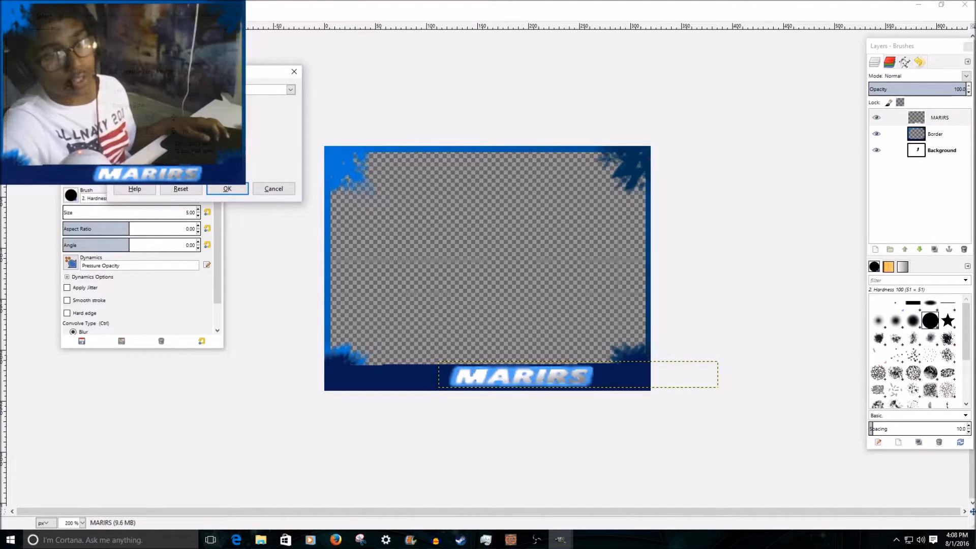
pyautogui.click(535, 539)
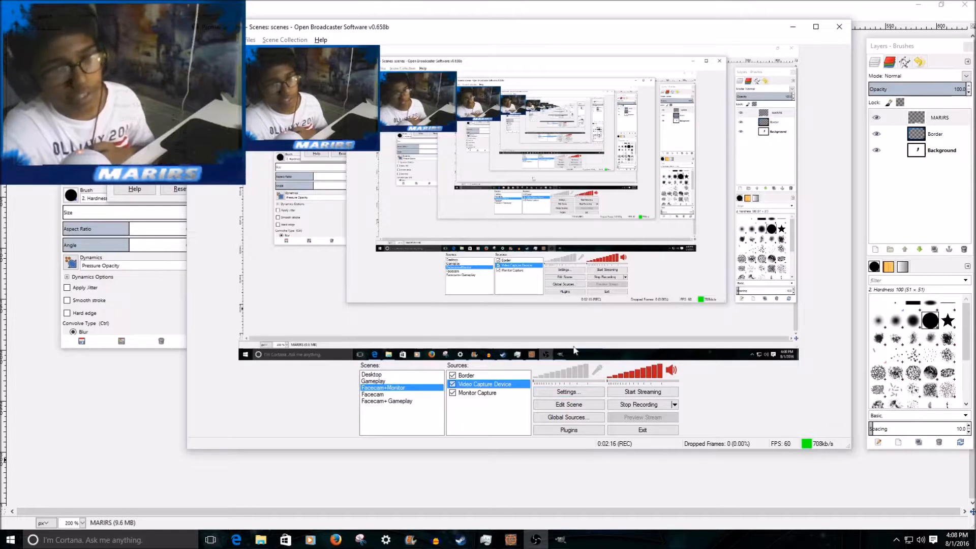
pyautogui.rightClick(502, 386)
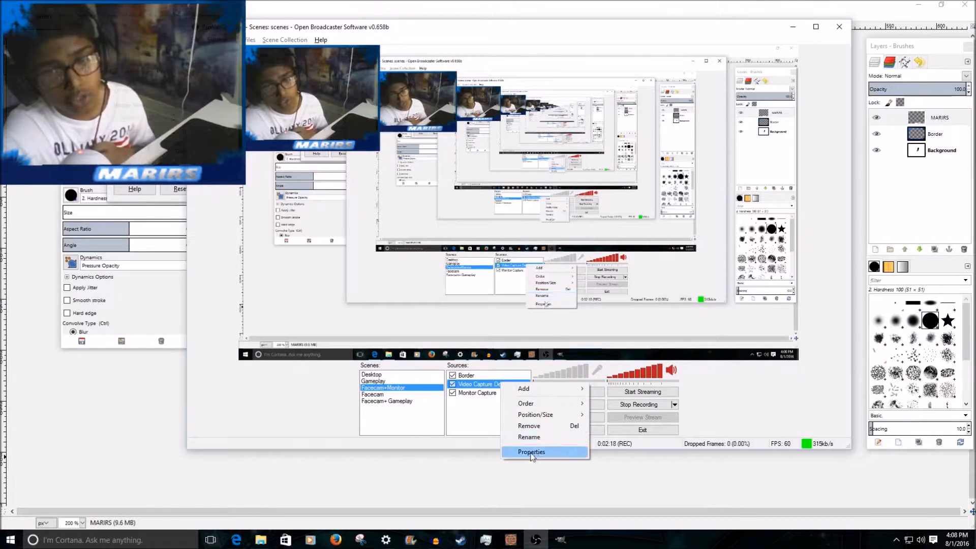
pyautogui.click(529, 513)
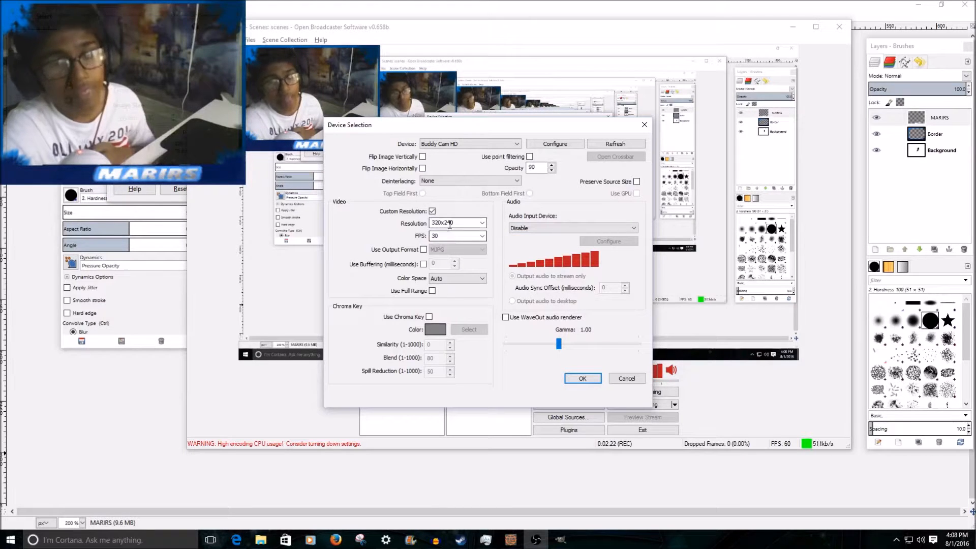
pyautogui.click(483, 222)
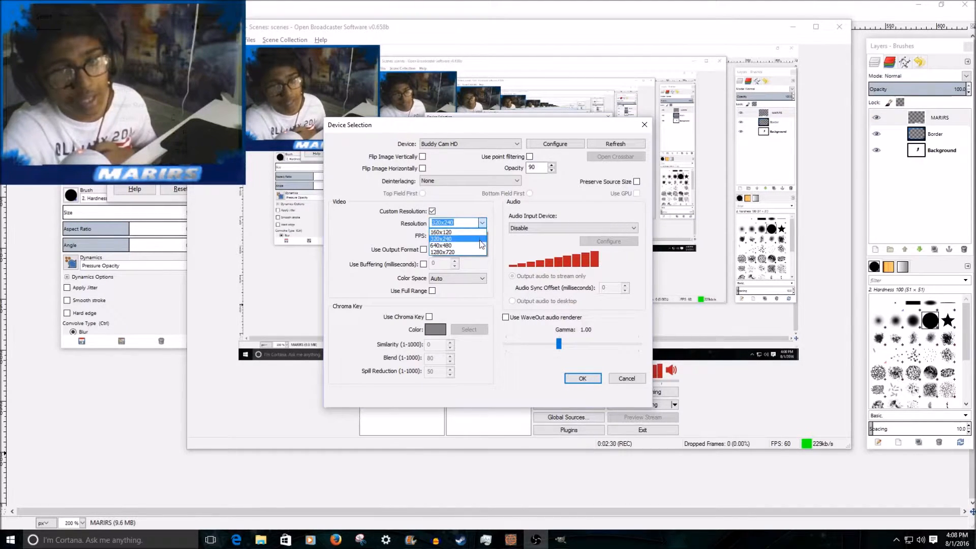
pyautogui.click(483, 239)
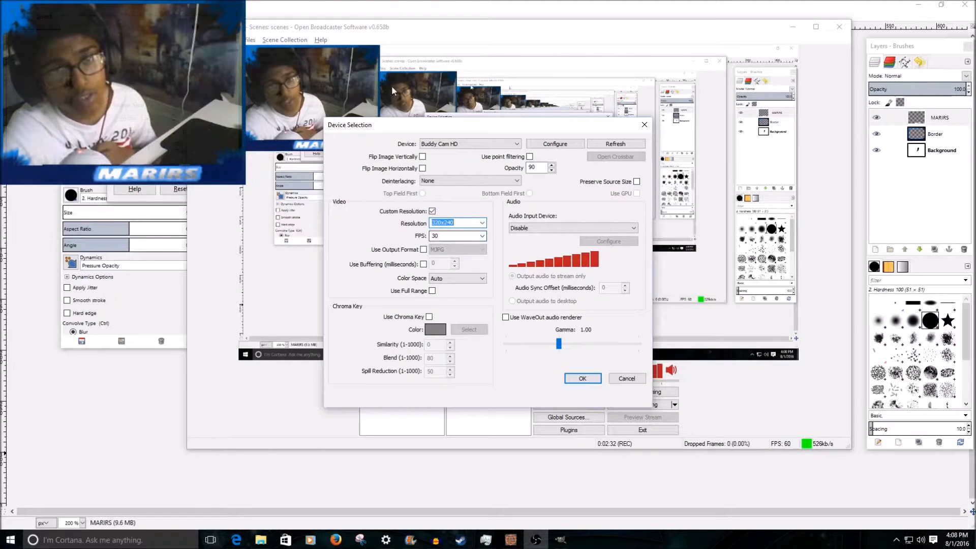
pyautogui.click(579, 377)
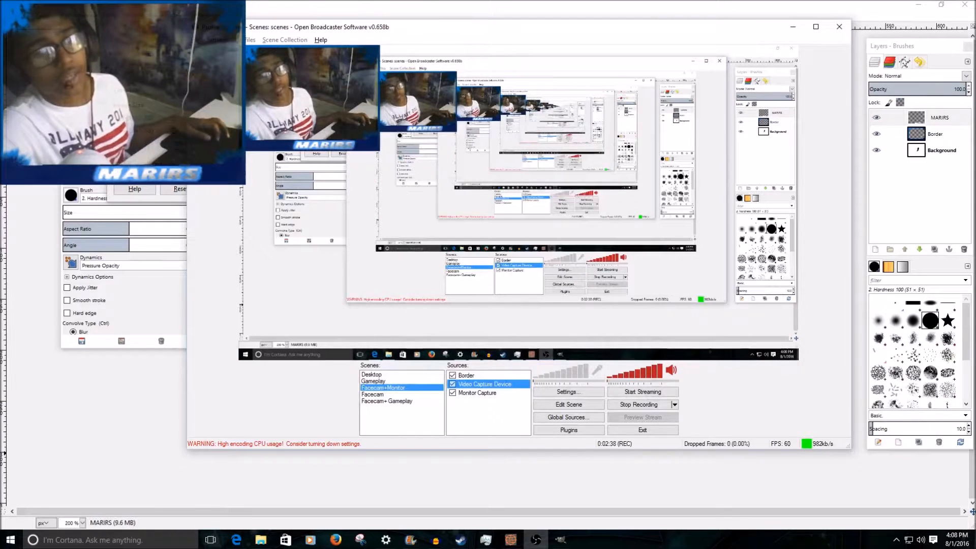
# Return to GIMP, create the new 320x240 px image and show it maximized at 200% zoom.
pyautogui.click(153, 128)
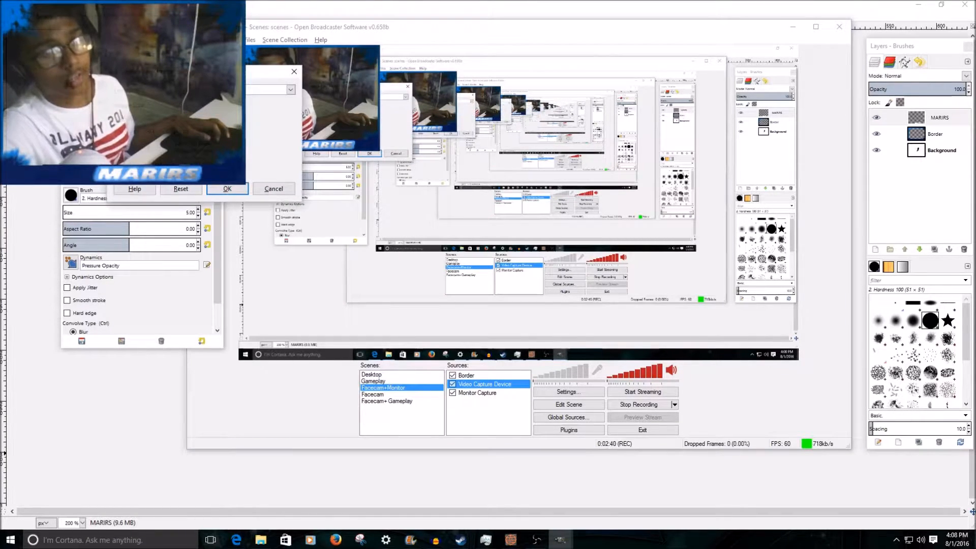
pyautogui.click(157, 425)
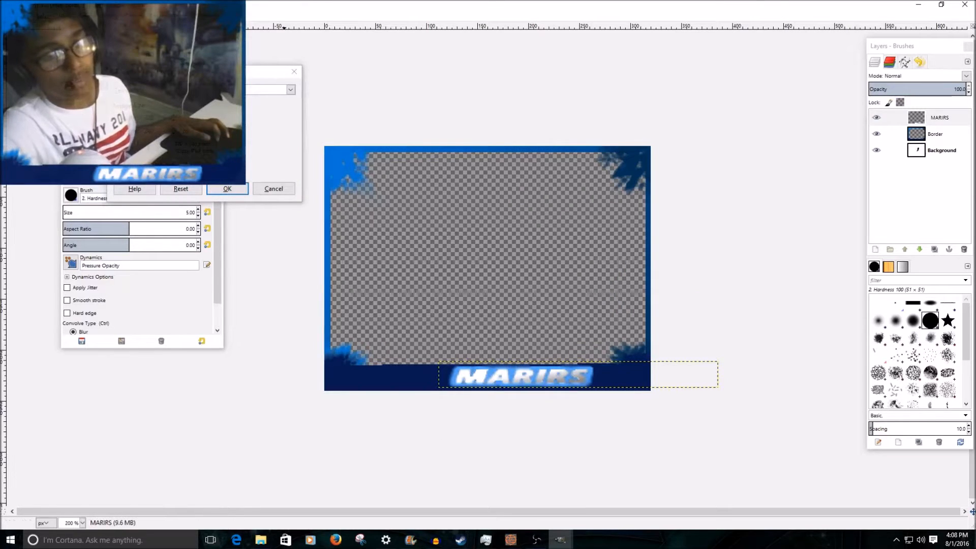
pyautogui.click(238, 189)
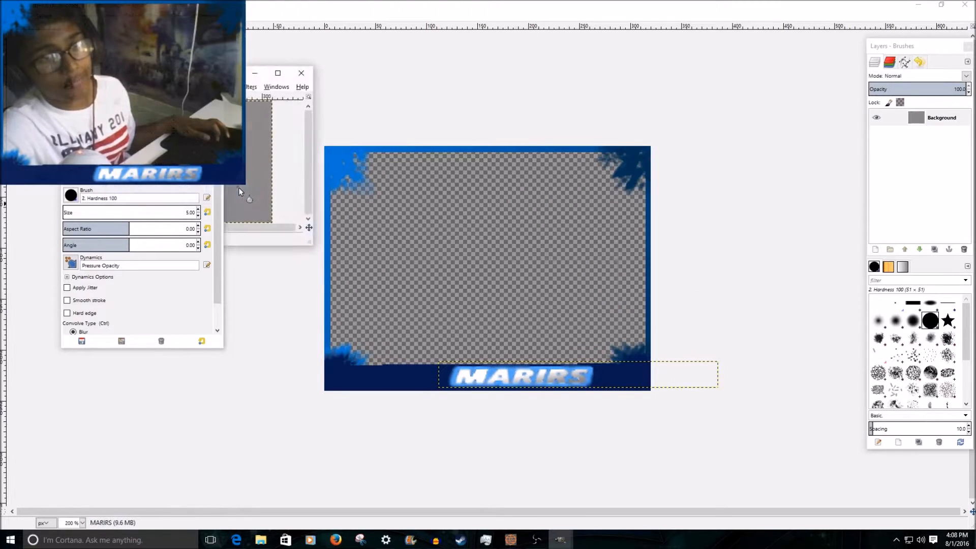
pyautogui.moveTo(230, 74); pyautogui.dragTo(500, 1)
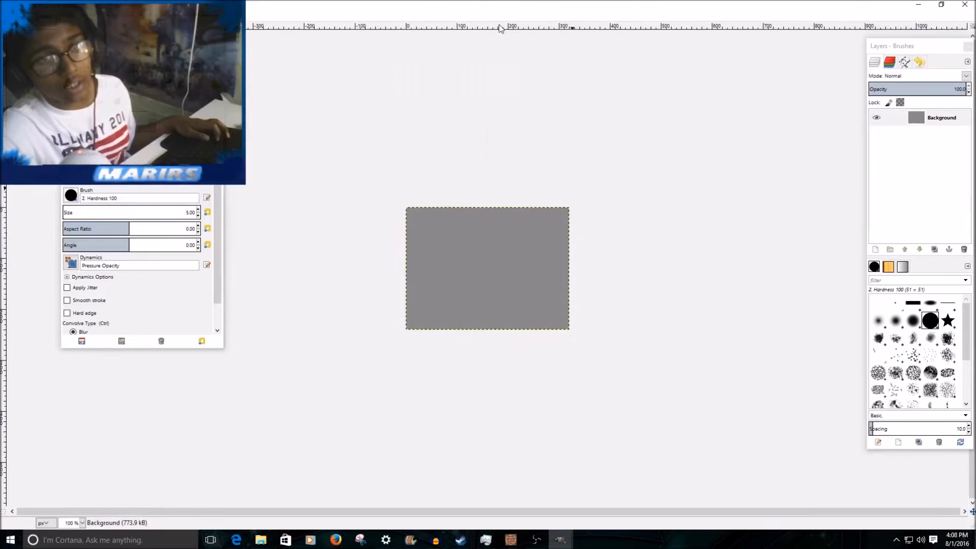
pyautogui.press('2')
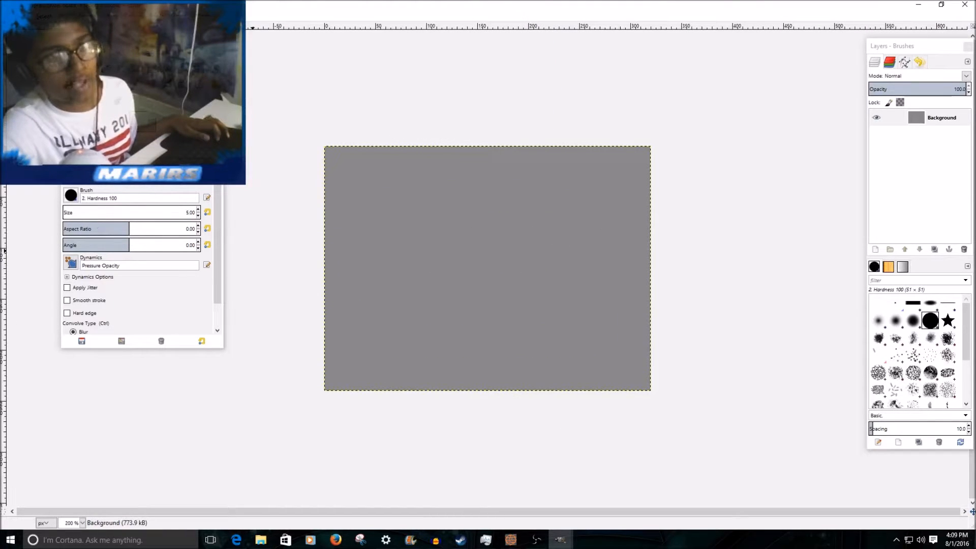
# Switch to the Eraser tool and add a transparent 320 by 240 px layer named Border.
pyautogui.hotkey('shift', 'e')
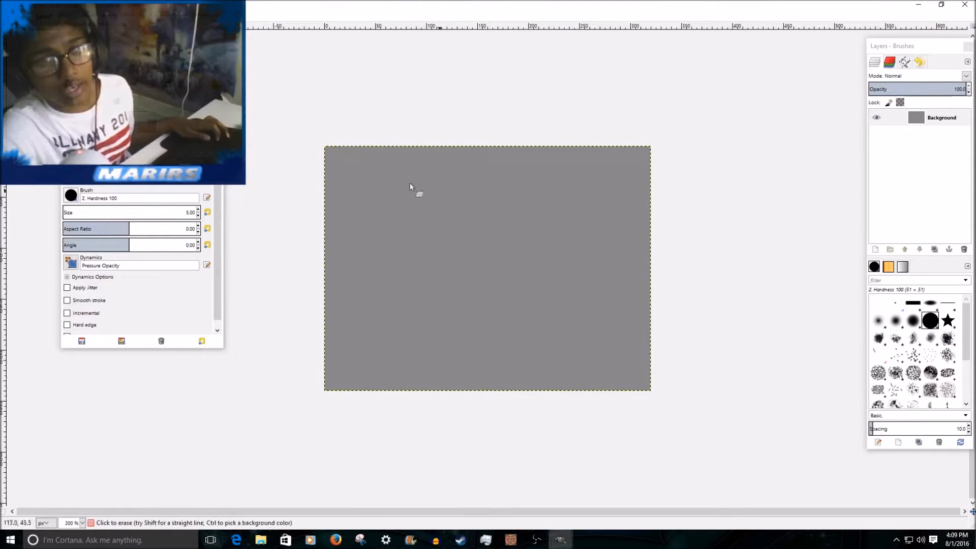
pyautogui.click(875, 249)
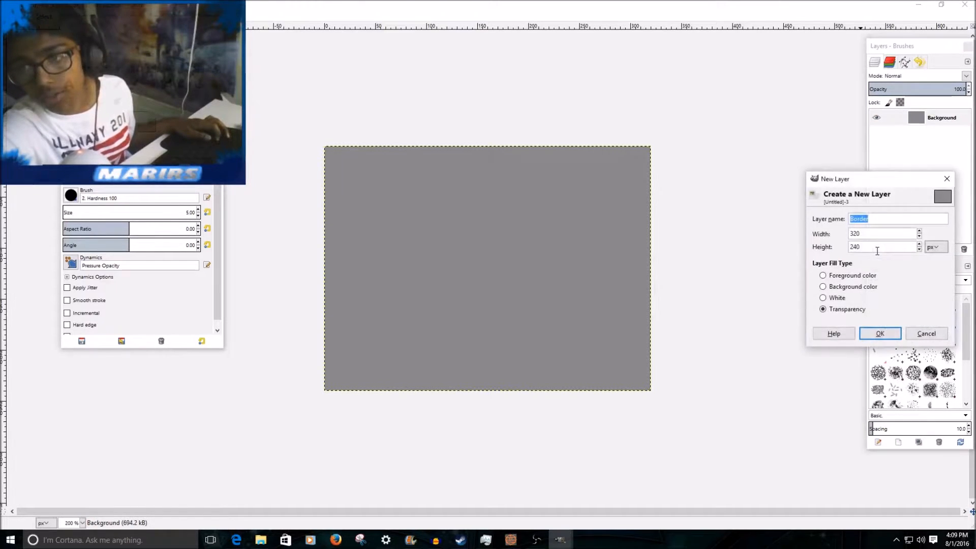
pyautogui.click(882, 337)
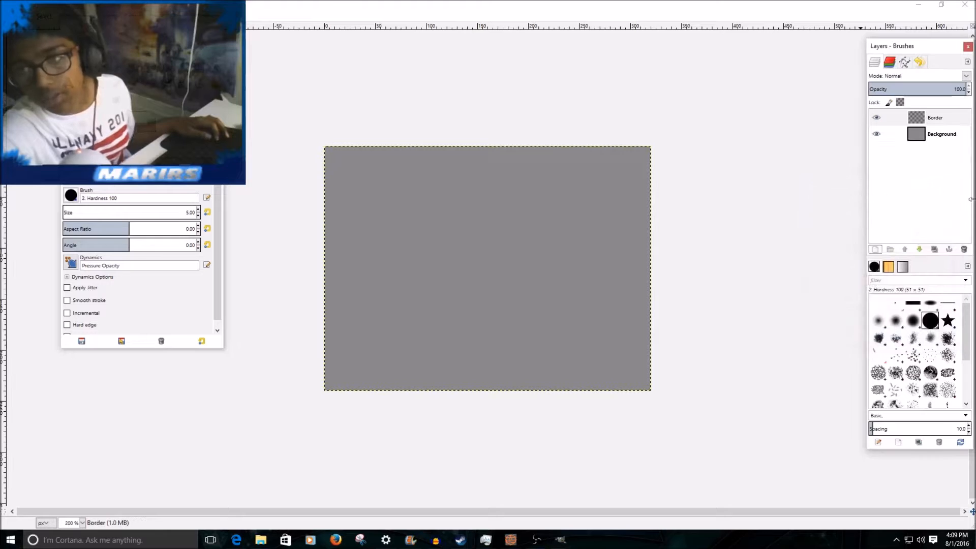
# Set the Background layer's opacity to 0 and make the Border layer active at 100 opacity.
pyautogui.click(929, 135)
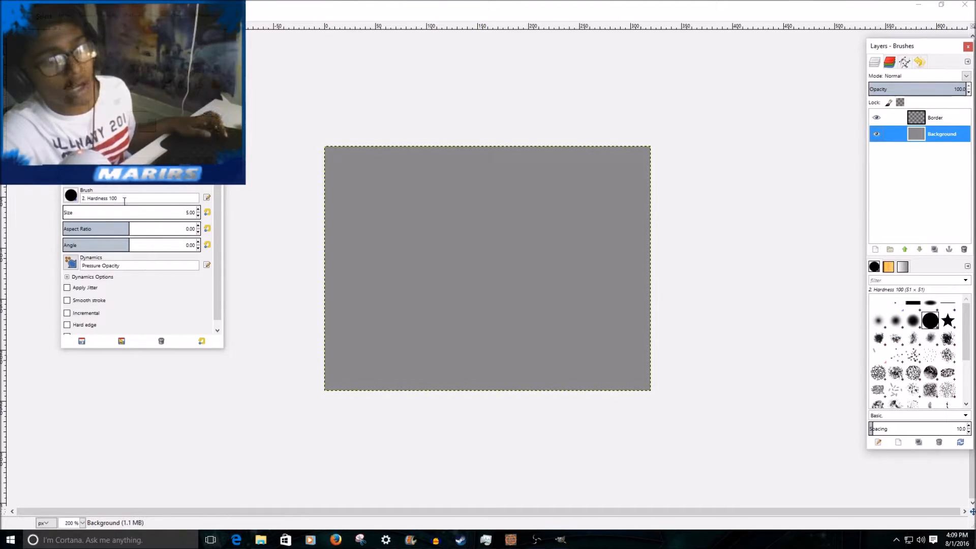
pyautogui.moveTo(916, 87); pyautogui.dragTo(650, 85)
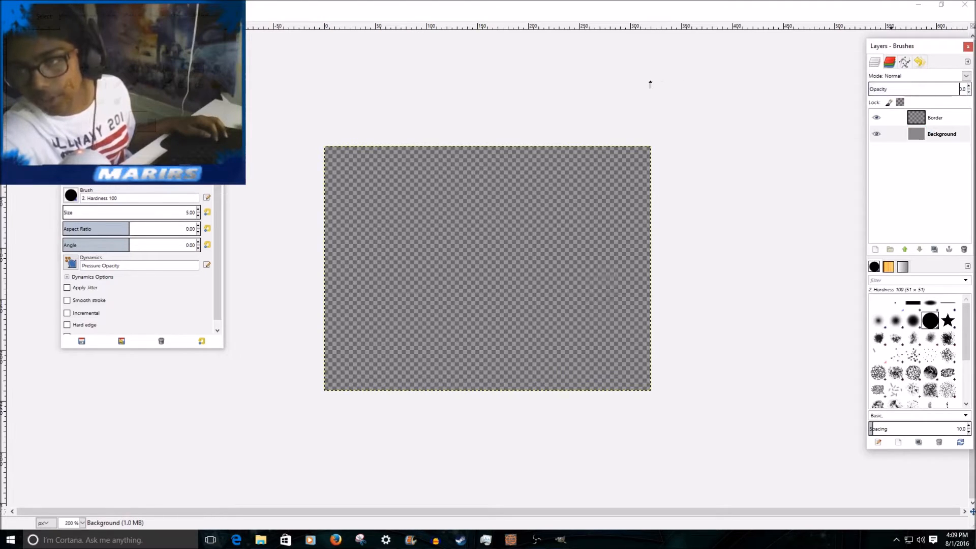
pyautogui.click(922, 118)
pyautogui.click(925, 128)
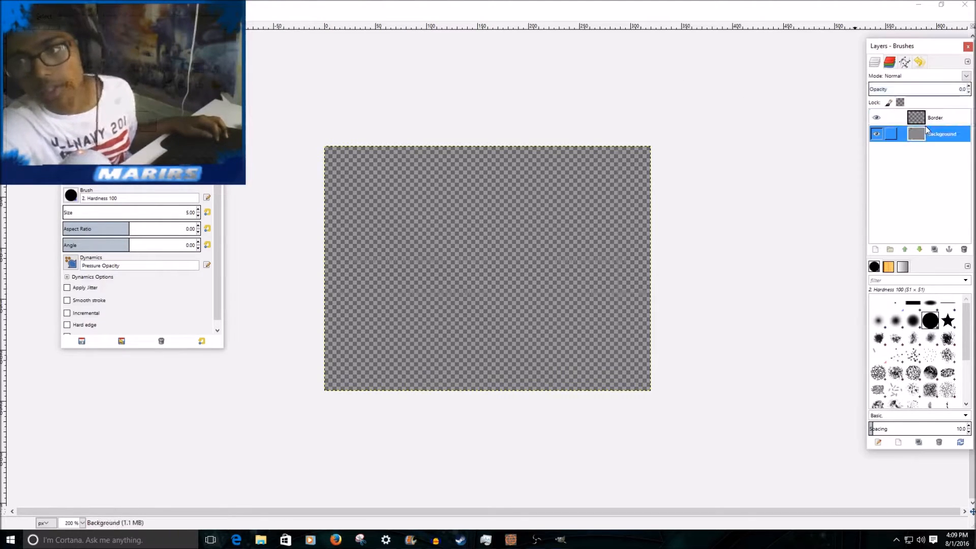
pyautogui.click(948, 116)
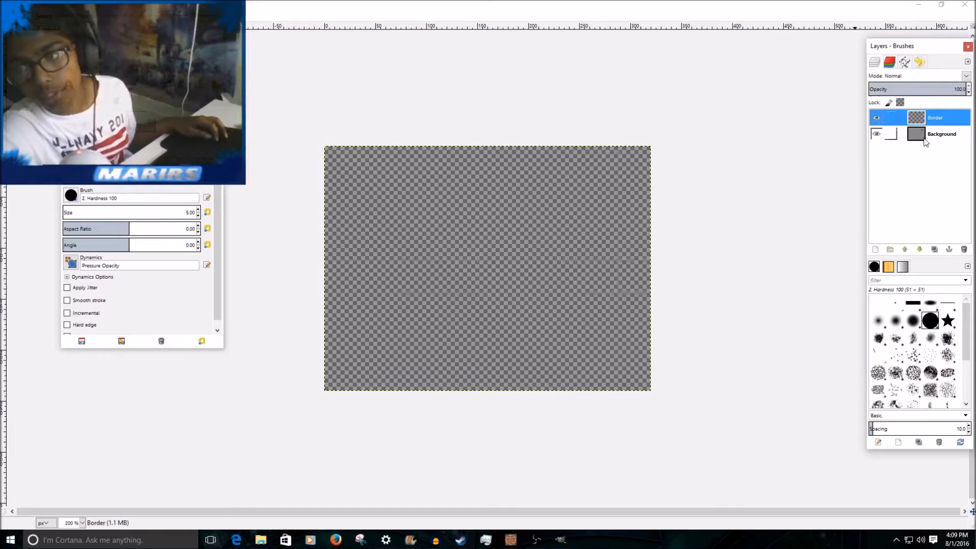
pyautogui.click(923, 133)
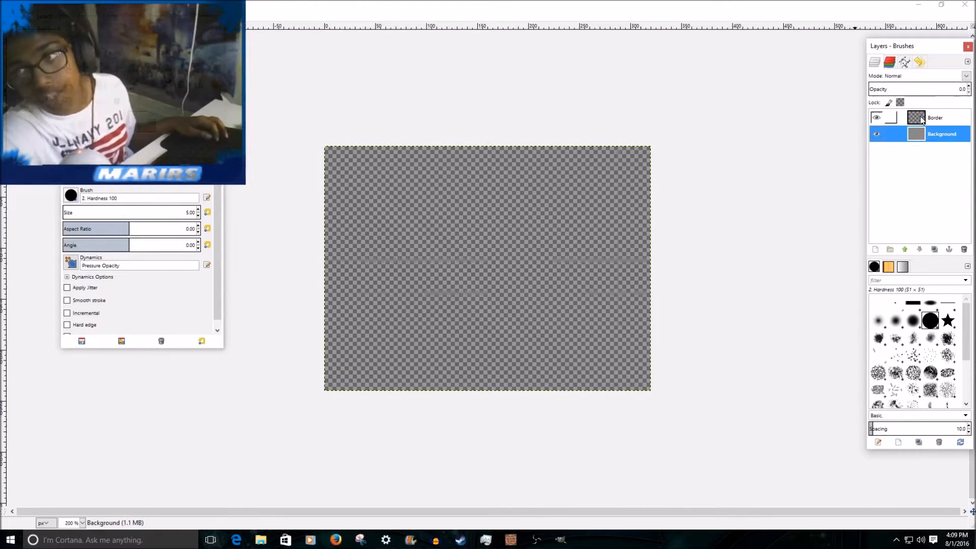
pyautogui.click(925, 118)
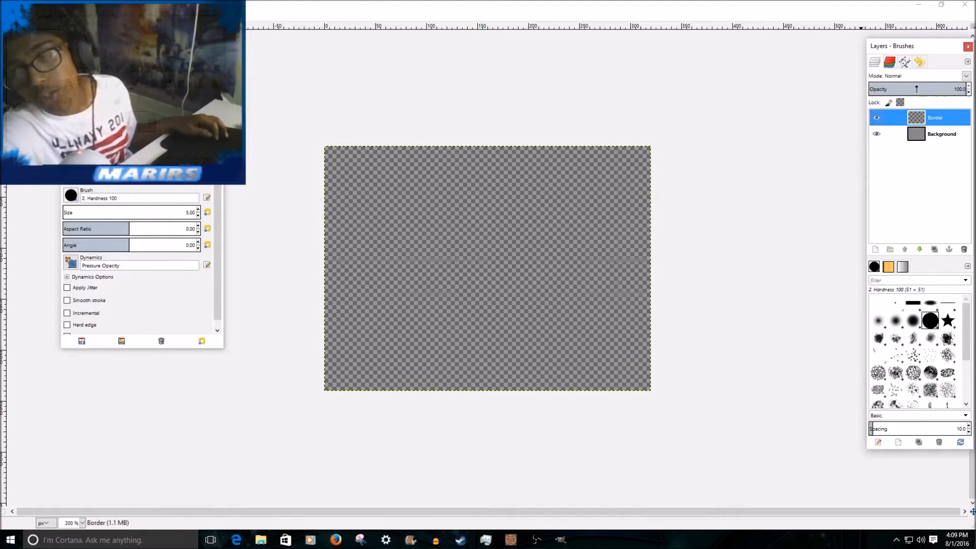
pyautogui.moveTo(916, 89); pyautogui.dragTo(963, 95)
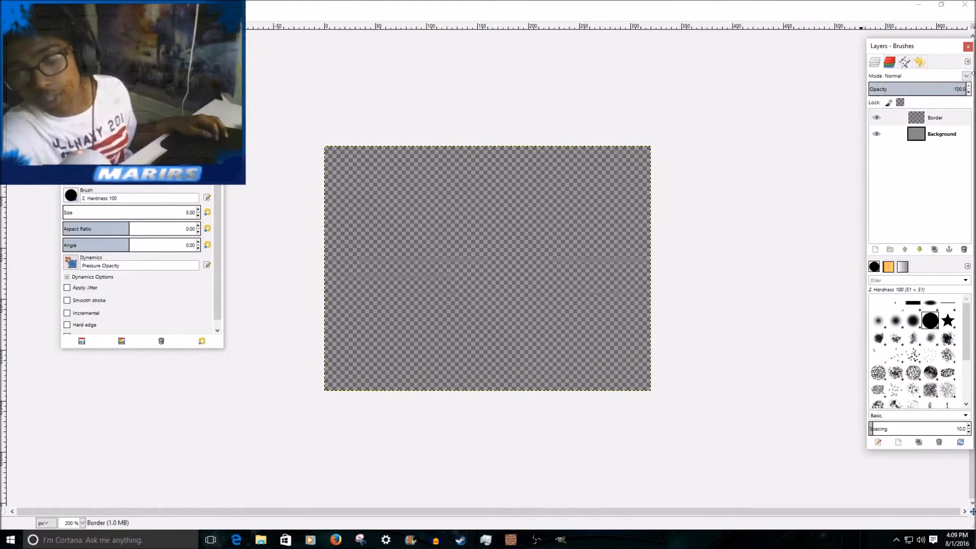
pyautogui.click(535, 537)
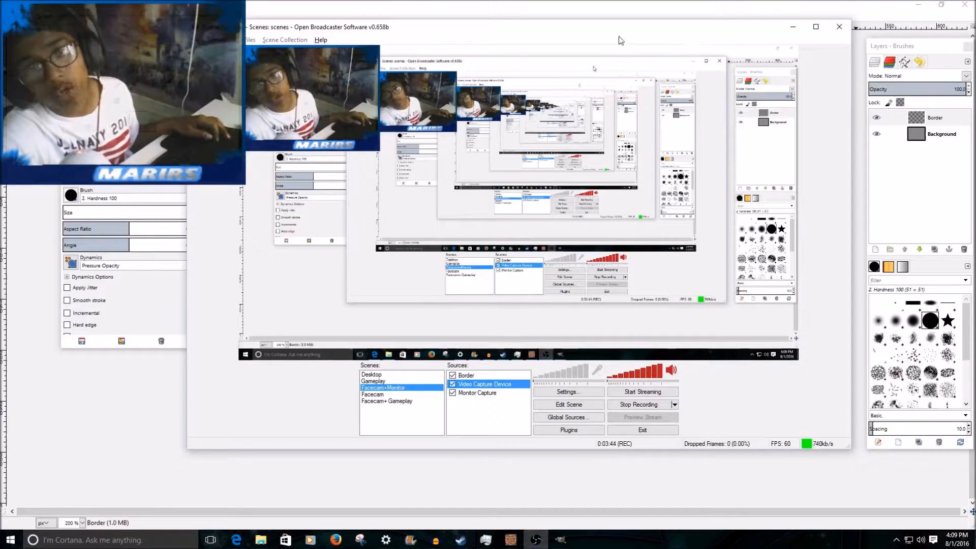
pyautogui.click(752, 11)
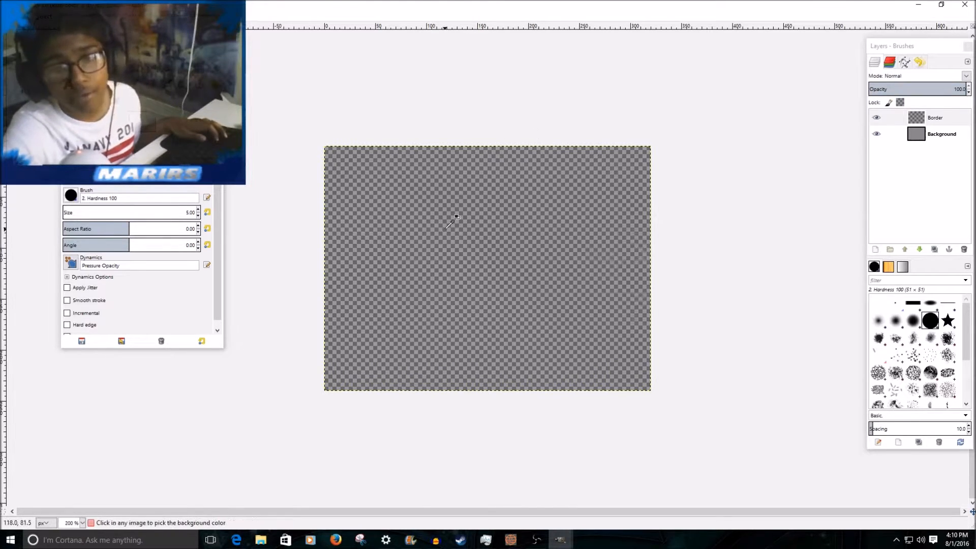
pyautogui.scroll(2, 448, 226)
pyautogui.scroll(-2, 447, 226)
pyautogui.scroll(2, 447, 223)
pyautogui.scroll(-2, 447, 222)
pyautogui.scroll(1, 407, 283)
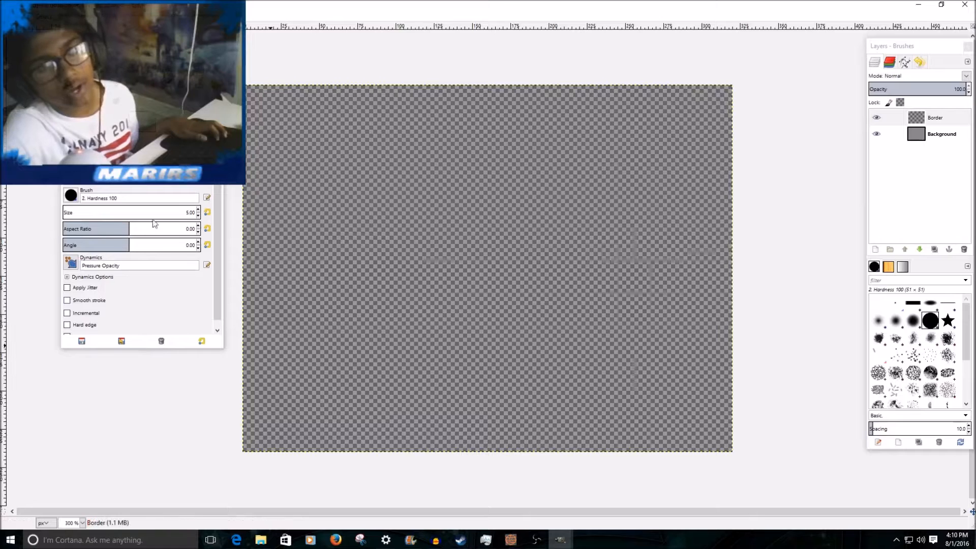
pyautogui.scroll(-6, 457, 167)
pyautogui.scroll(5, 455, 171)
pyautogui.scroll(2, 488, 170)
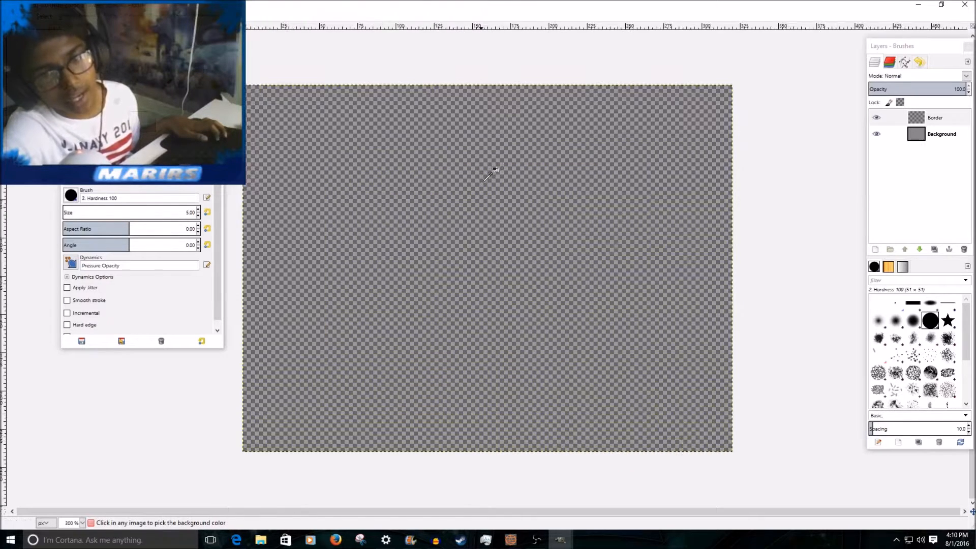
# Switch to the Paintbrush tool and choose the Vegetation 01 brush.
pyautogui.scroll(-1, 493, 168)
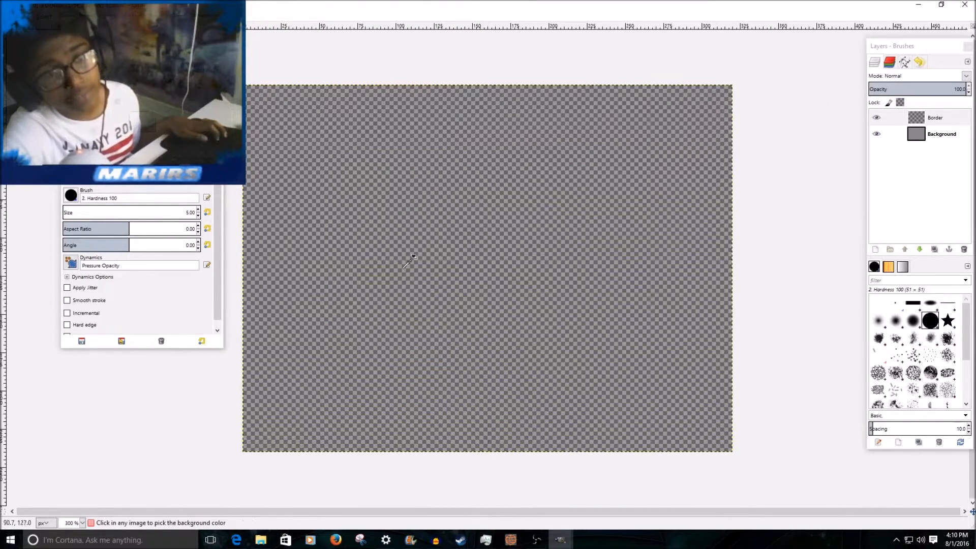
pyautogui.scroll(-1, 491, 269)
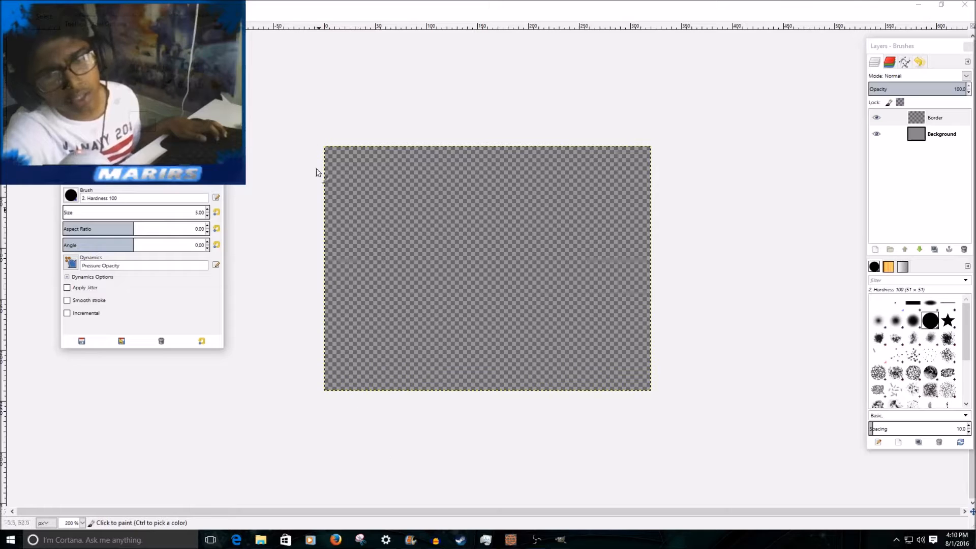
pyautogui.scroll(-3, 921, 354)
pyautogui.scroll(3, 921, 354)
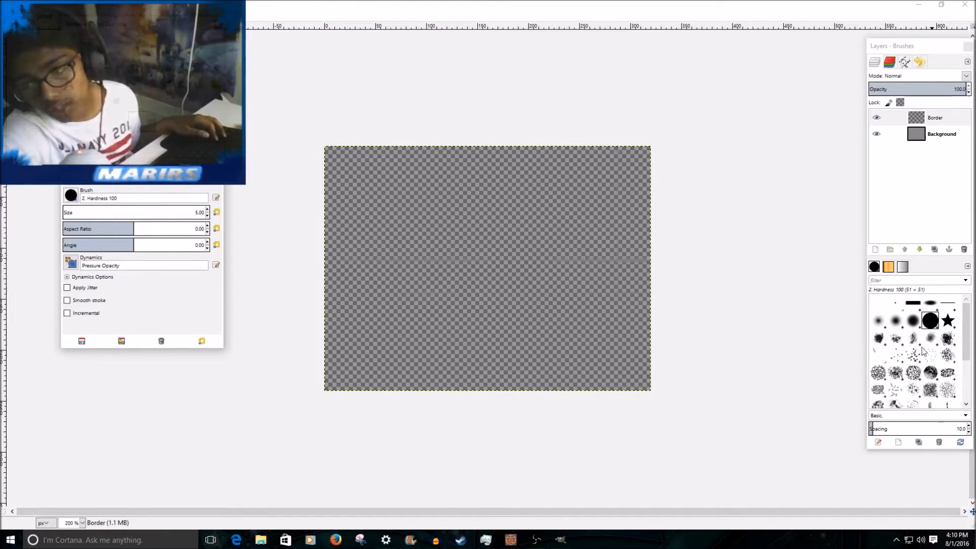
pyautogui.scroll(-5, 922, 353)
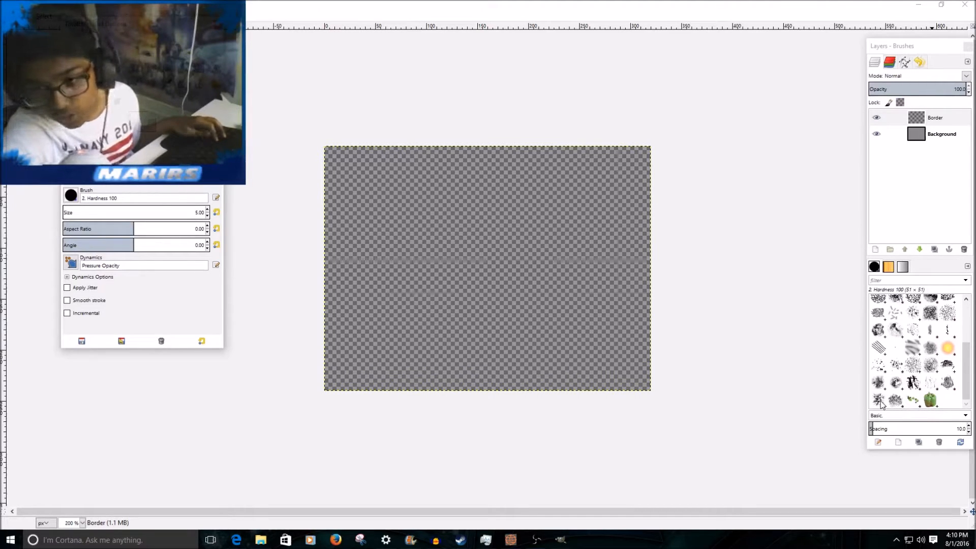
pyautogui.click(879, 401)
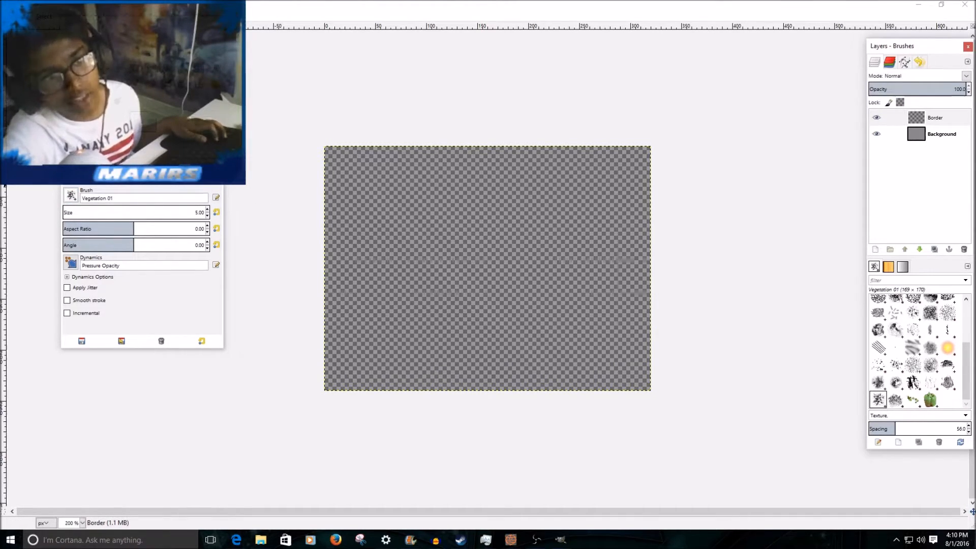
# Set the foreground colour to dark red and move the toolbox beside the canvas.
pyautogui.click(138, 119)
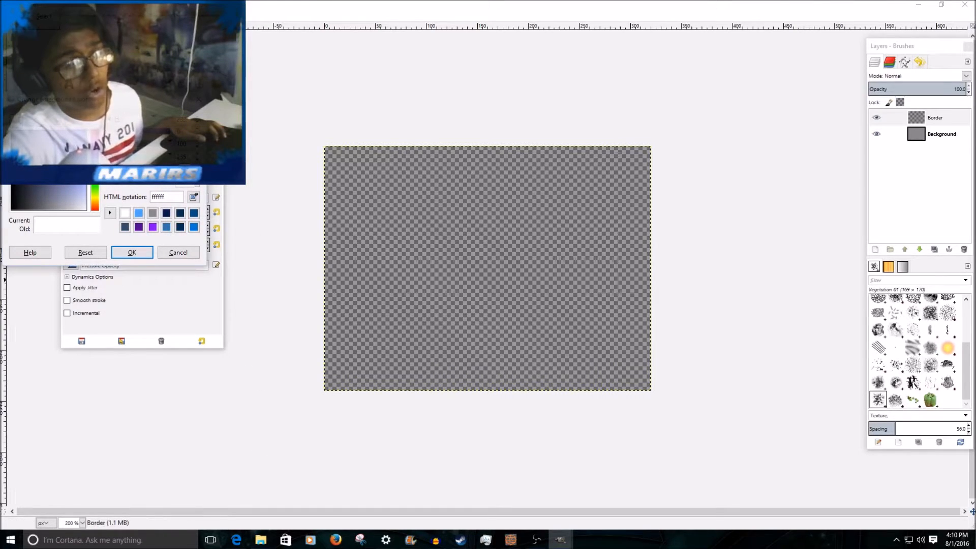
pyautogui.moveTo(106, 100); pyautogui.dragTo(140, 276)
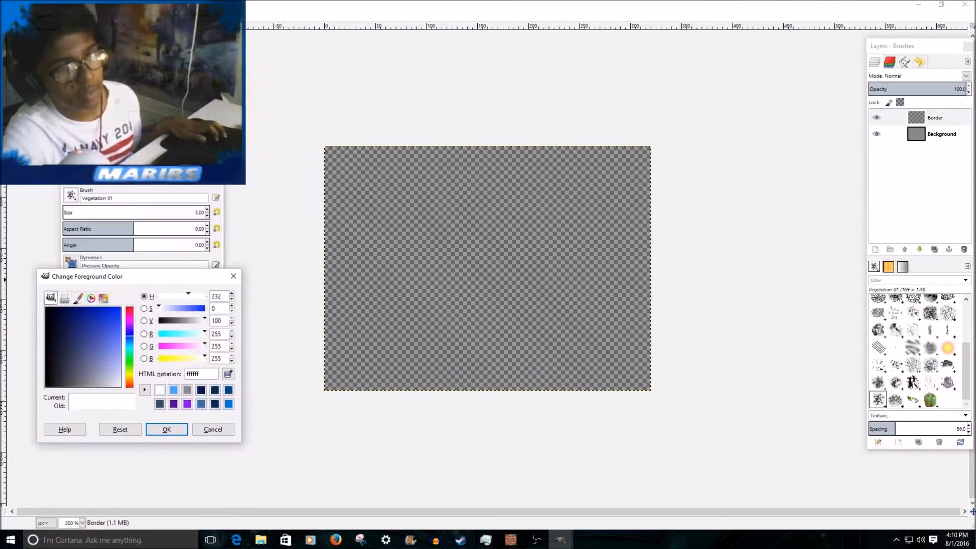
pyautogui.moveTo(162, 30); pyautogui.dragTo(405, 158)
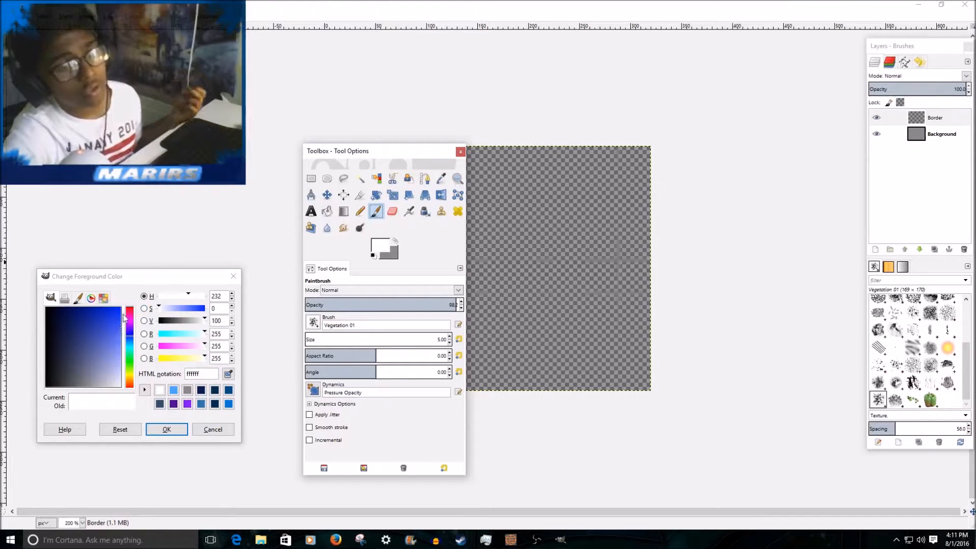
pyautogui.moveTo(127, 322); pyautogui.dragTo(206, 299)
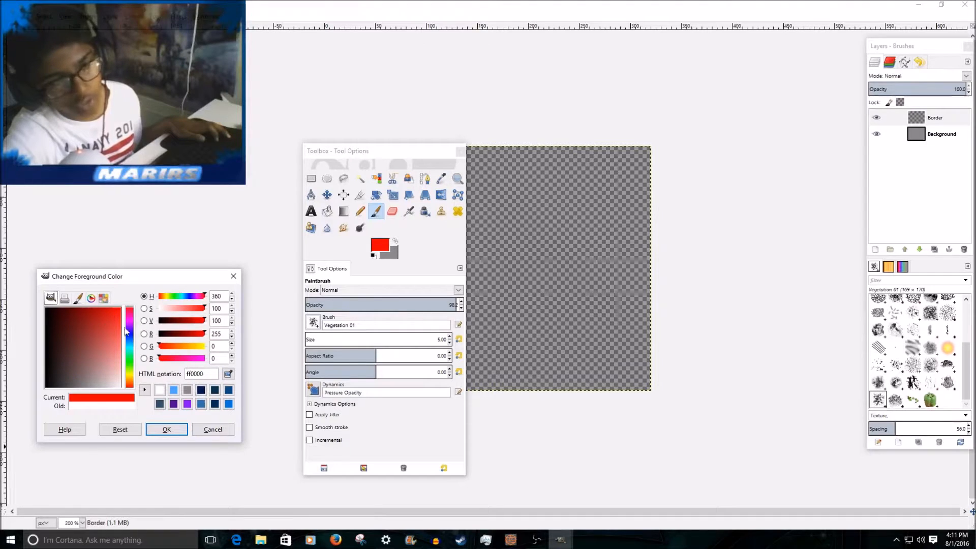
pyautogui.moveTo(109, 313)
pyautogui.mouseDown()
pyautogui.moveTo(56, 311)
pyautogui.moveTo(96, 309)
pyautogui.moveTo(107, 294)
pyautogui.moveTo(98, 294)
pyautogui.mouseUp()
pyautogui.click(164, 430)
pyautogui.moveTo(389, 152); pyautogui.dragTo(197, 147)
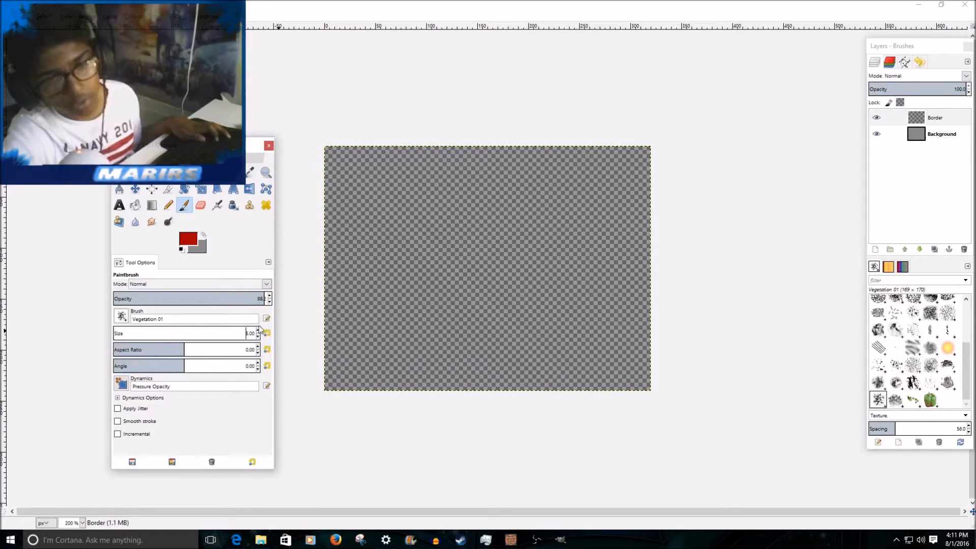
# Set the Vegetation 01 brush size to 11, paint a diagonal test stroke across the middle of the canvas and undo it.
pyautogui.scroll(2, 336, 196)
pyautogui.scroll(-2, 336, 196)
pyautogui.click(882, 394)
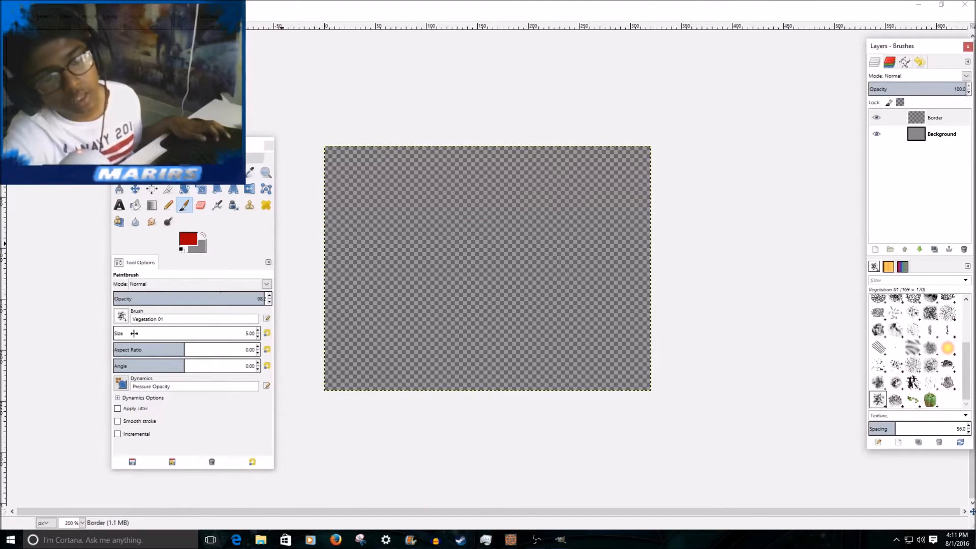
pyautogui.click(258, 333)
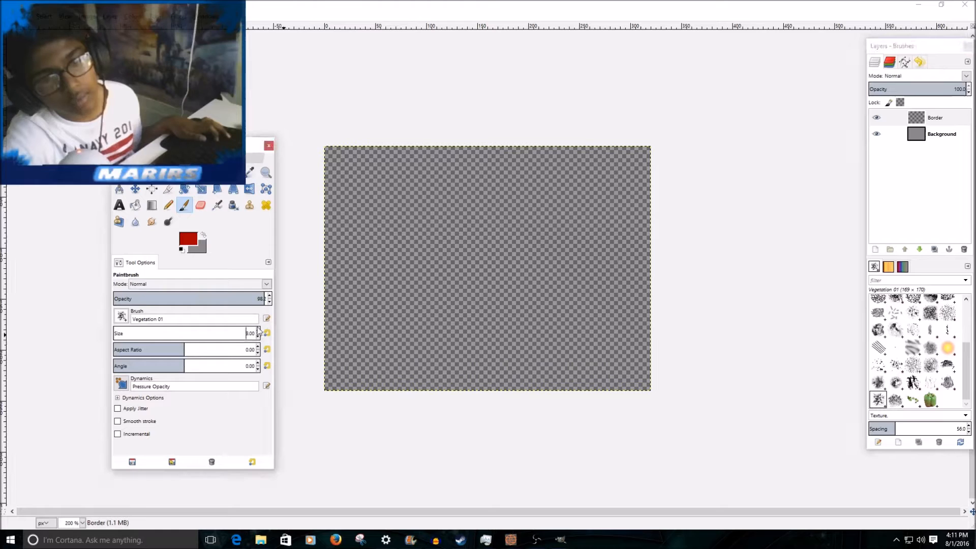
pyautogui.click(258, 331)
pyautogui.moveTo(447, 296)
pyautogui.mouseDown()
pyautogui.moveTo(523, 261)
pyautogui.moveTo(562, 229)
pyautogui.mouseUp()
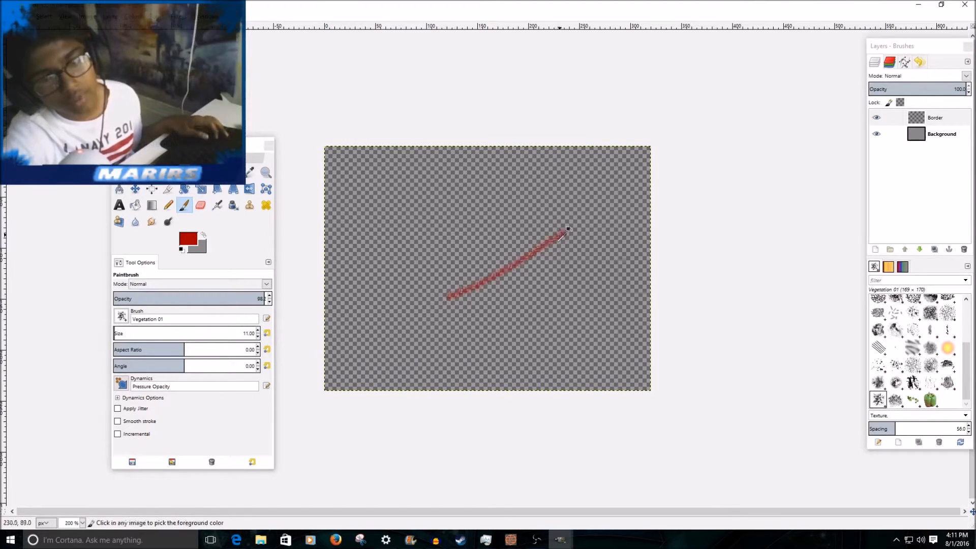
pyautogui.scroll(4, 501, 261)
pyautogui.scroll(1, 595, 298)
pyautogui.scroll(-6, 445, 221)
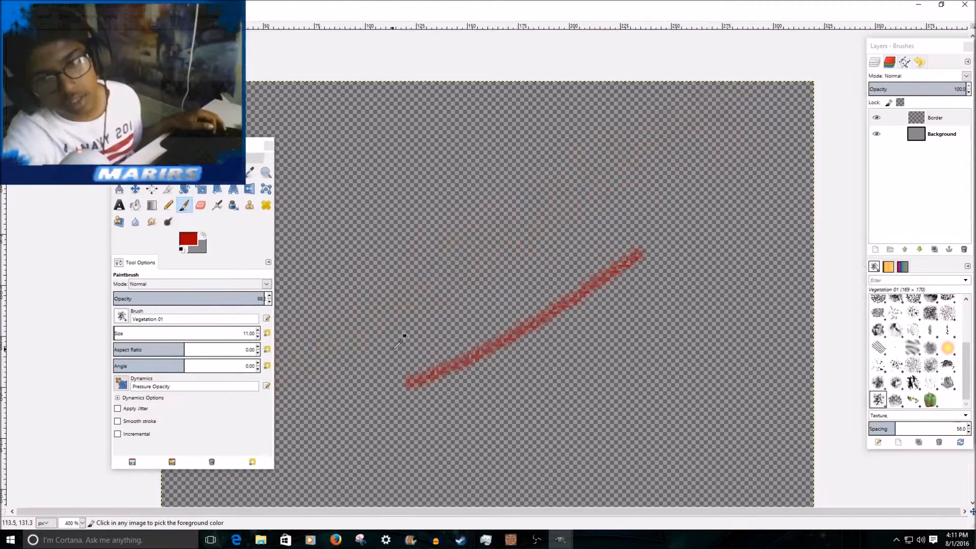
pyautogui.hotkey('ctrl', 'z')
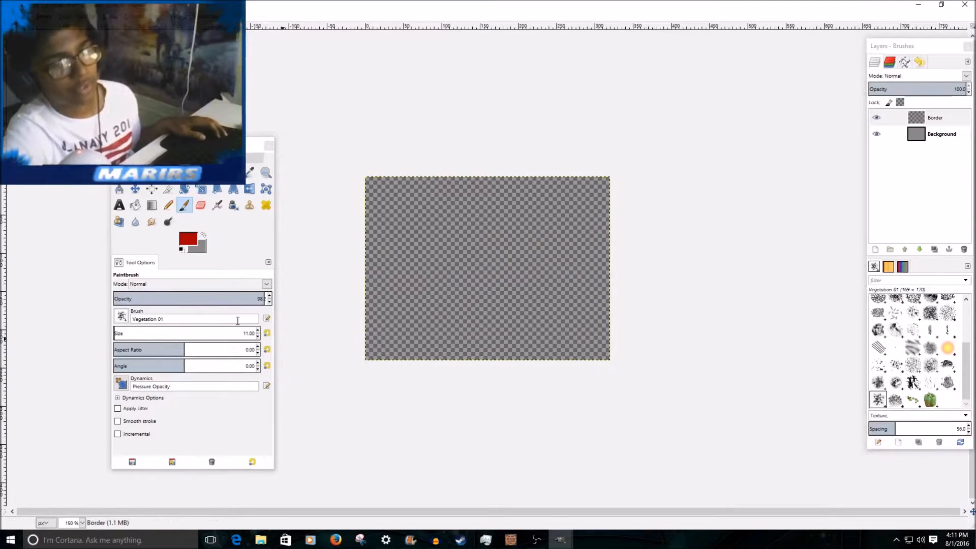
# Increase the brush size to 26, try a dab near the canvas's lower-left corner, undo it and set the size to 27.
pyautogui.click(258, 331)
pyautogui.scroll(1, 392, 333)
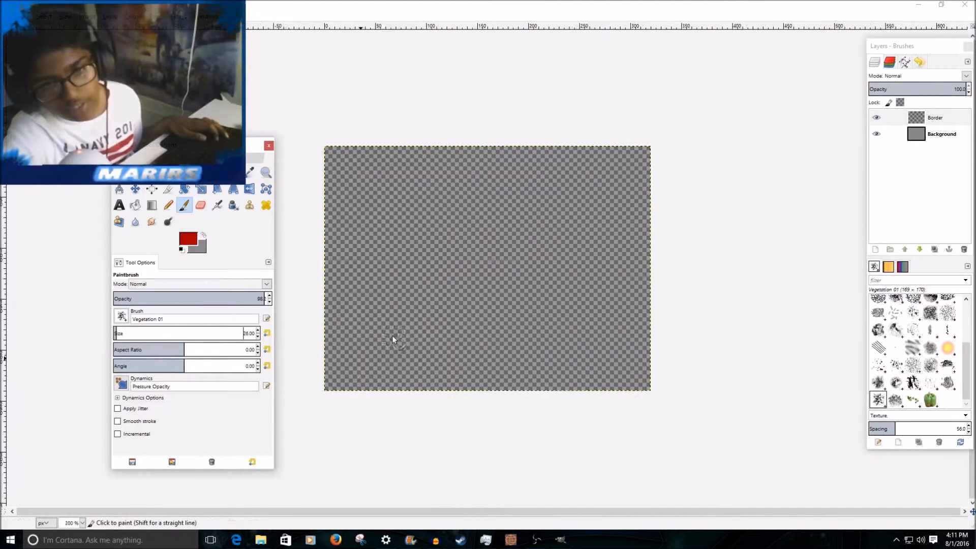
pyautogui.moveTo(372, 348); pyautogui.dragTo(411, 323)
pyautogui.scroll(1, 403, 318)
pyautogui.scroll(-3, 382, 358)
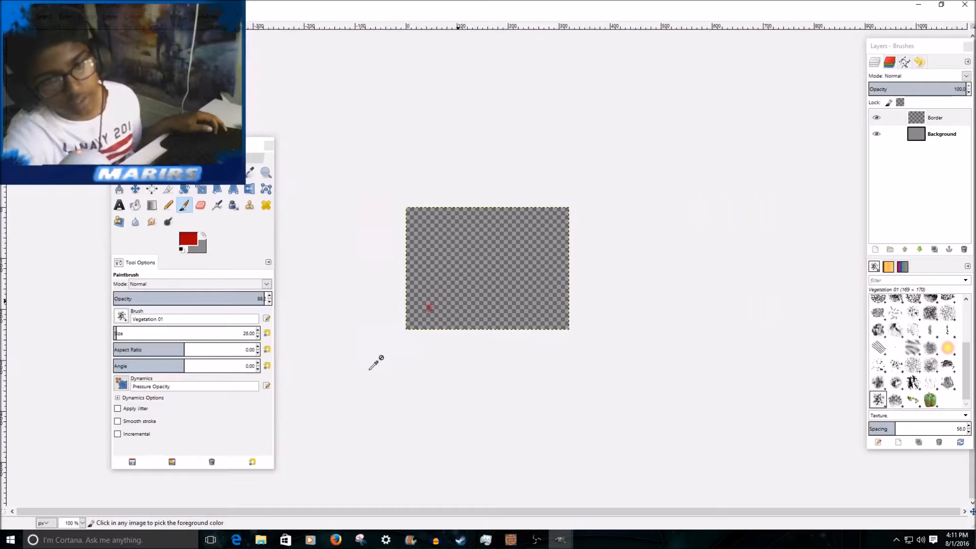
pyautogui.scroll(2, 372, 316)
pyautogui.hotkey('ctrl', 'z')
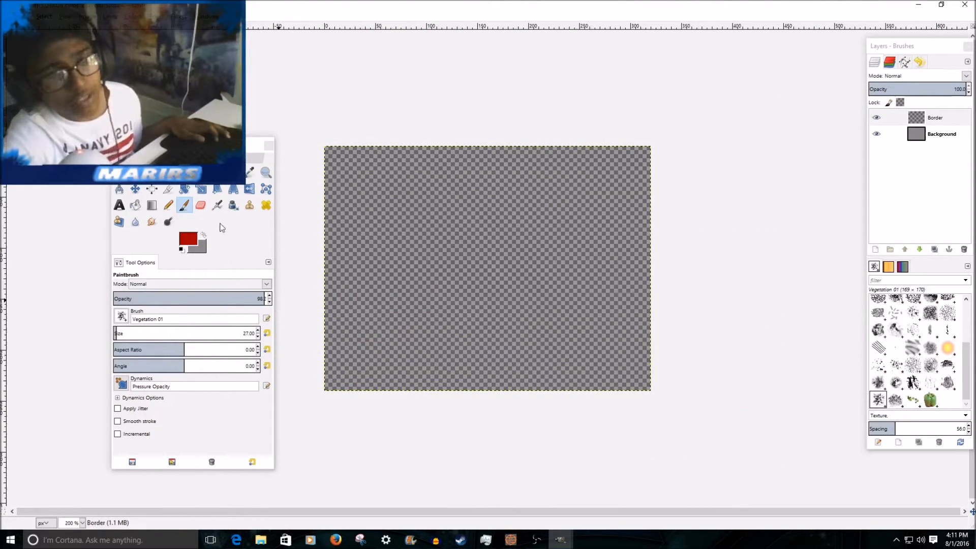
# Swap the foreground and background colours, and set the new foreground colour to light grey dcdcdc.
pyautogui.click(203, 237)
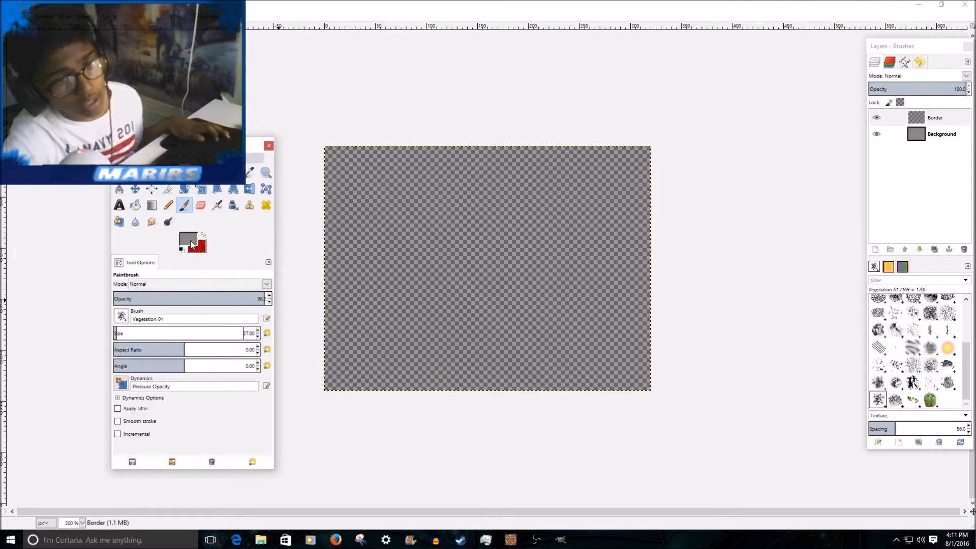
pyautogui.click(192, 244)
pyautogui.moveTo(102, 364); pyautogui.dragTo(113, 419)
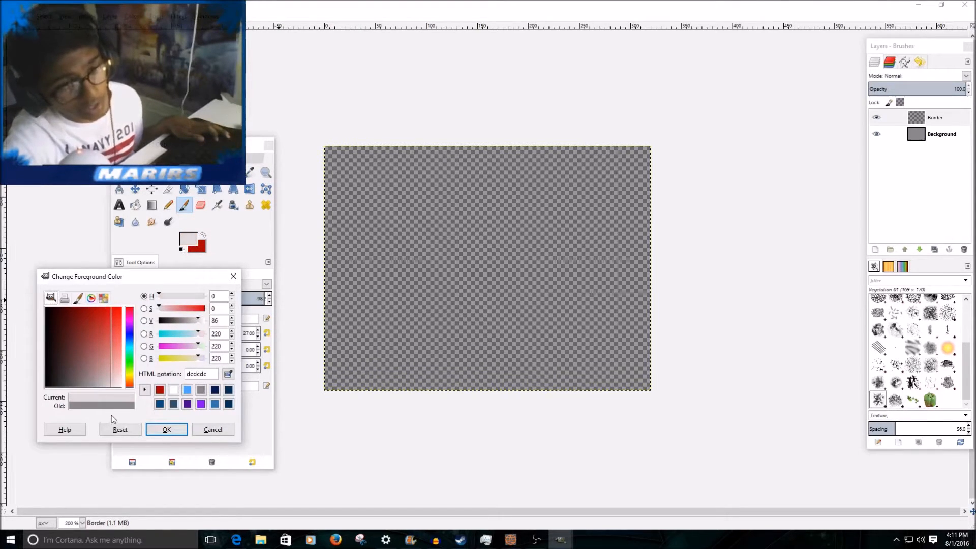
pyautogui.click(167, 431)
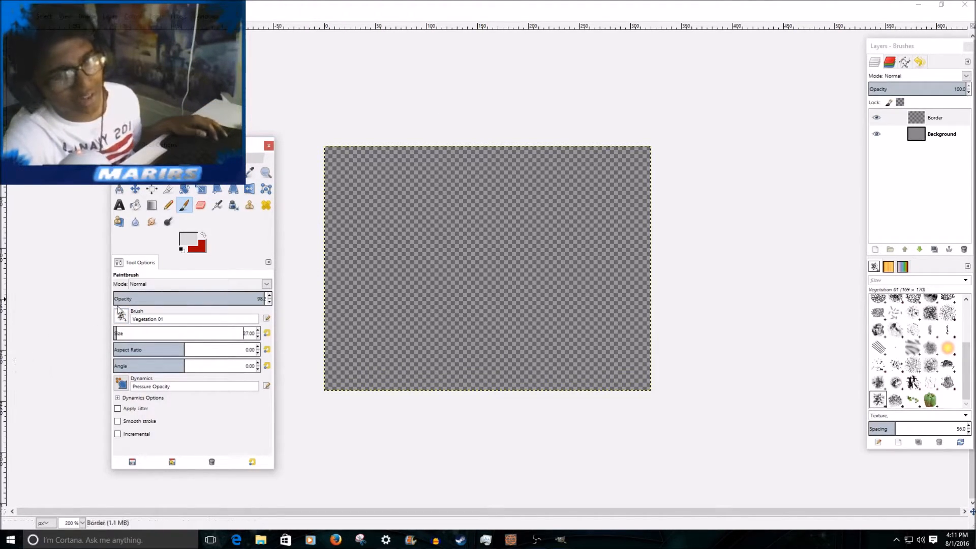
# Choose the 2. Hardness 100 brush and keep light grey dbdbdb as the foreground colour.
pyautogui.scroll(5, 927, 344)
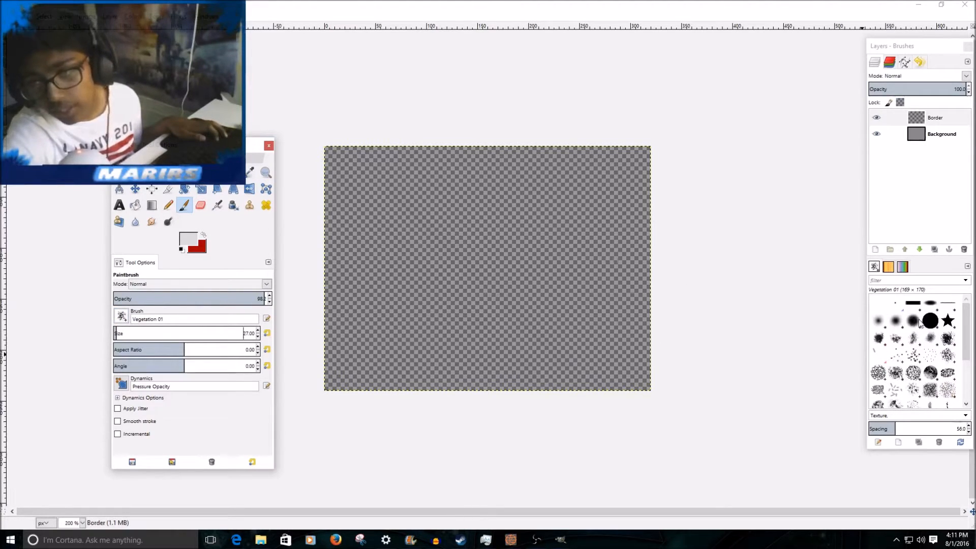
pyautogui.click(926, 323)
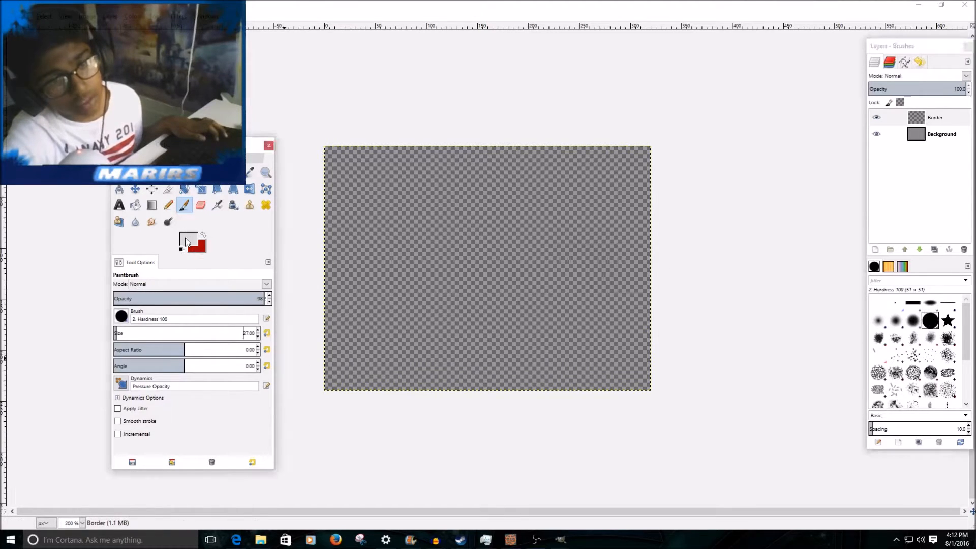
pyautogui.click(186, 242)
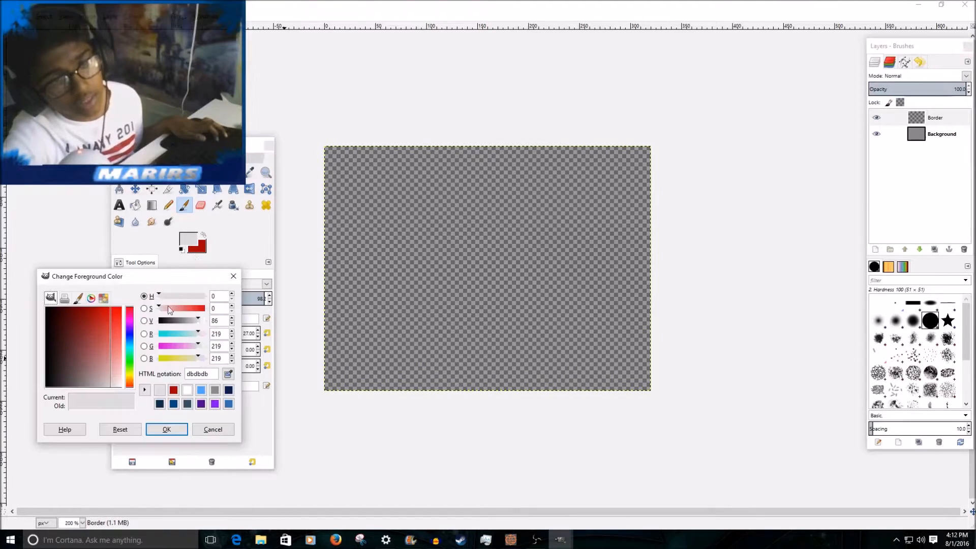
pyautogui.click(166, 429)
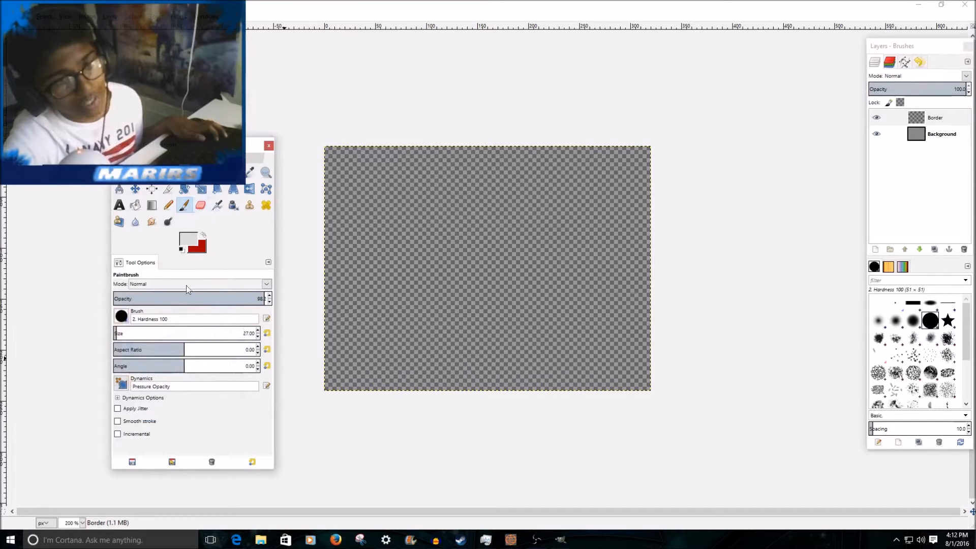
# Paint straight light grey lines along all four canvas edges on the Border layer to form a frame.
pyautogui.click(329, 389)
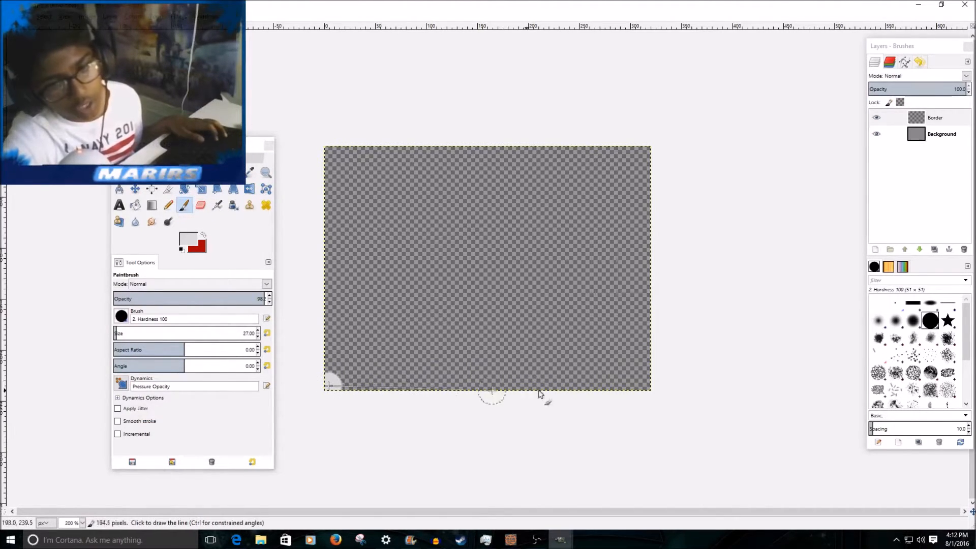
pyautogui.keyDown('shift'); pyautogui.click(665, 389); pyautogui.keyUp('shift')
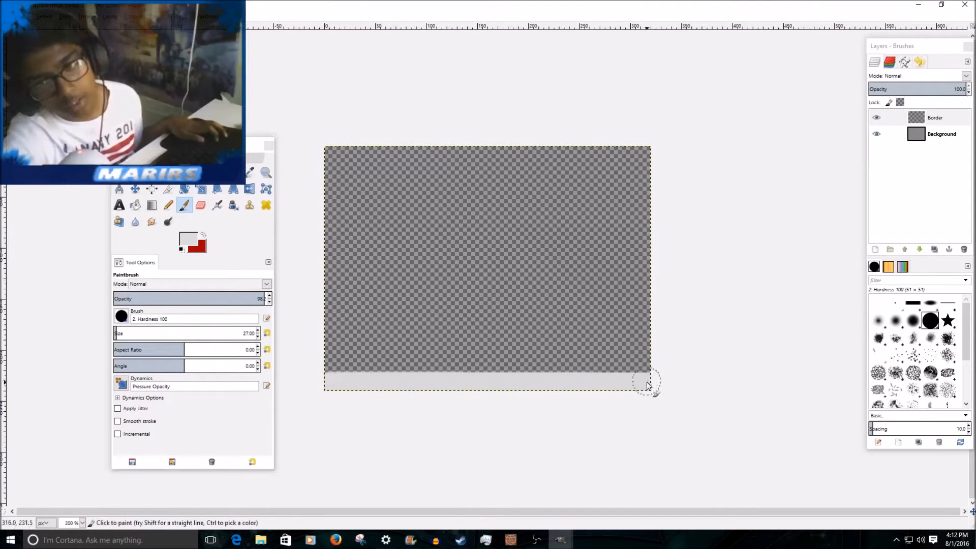
pyautogui.keyDown('shift'); pyautogui.click(642, 128); pyautogui.keyUp('shift')
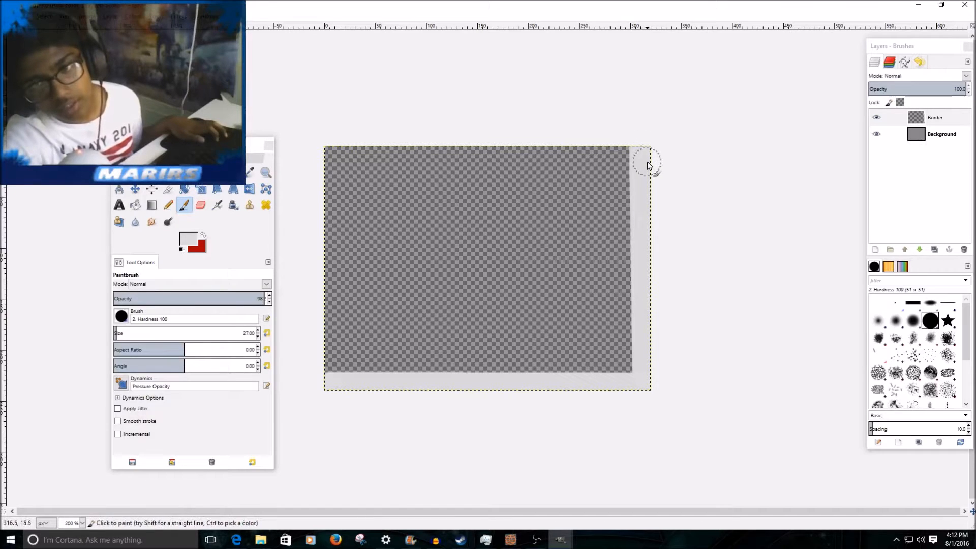
pyautogui.click(639, 153)
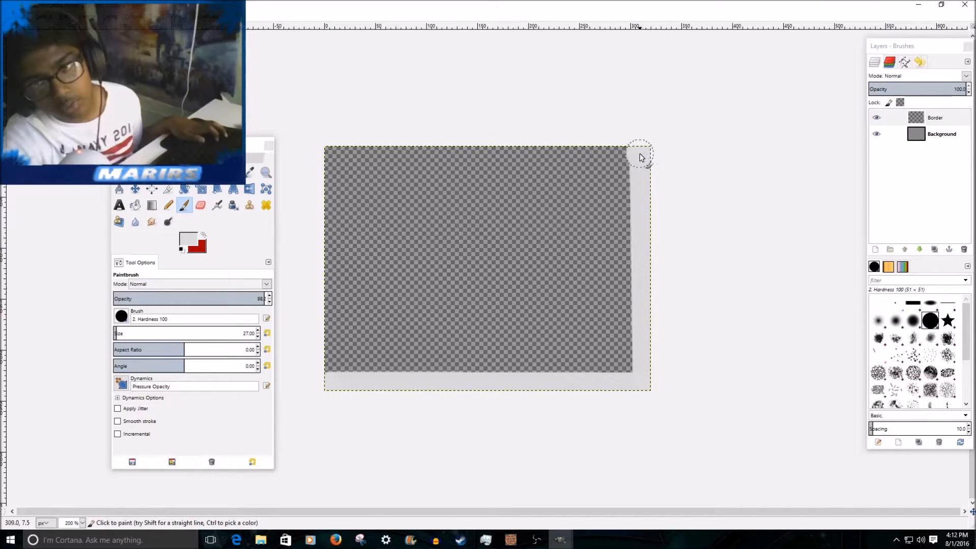
pyautogui.keyDown('shift'); pyautogui.click(309, 155); pyautogui.keyUp('shift')
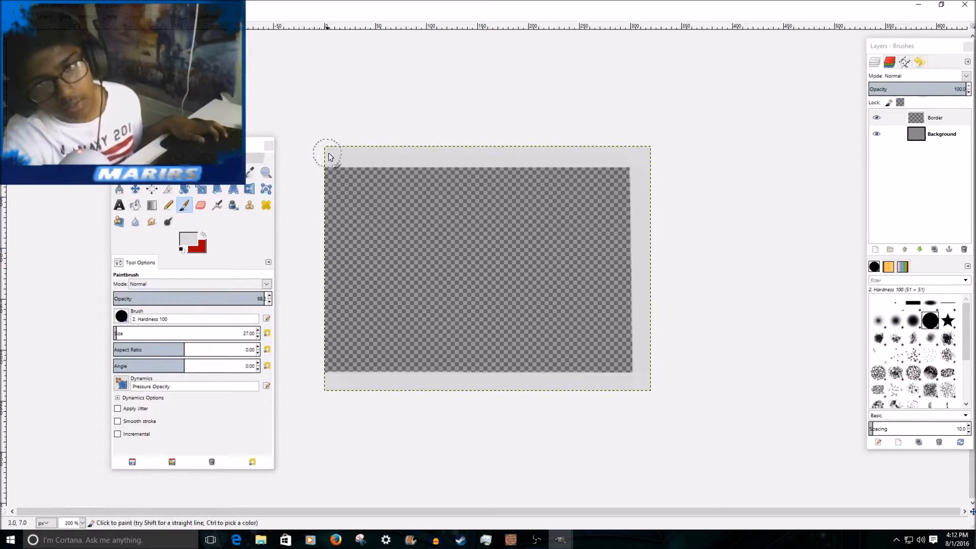
pyautogui.click(330, 154)
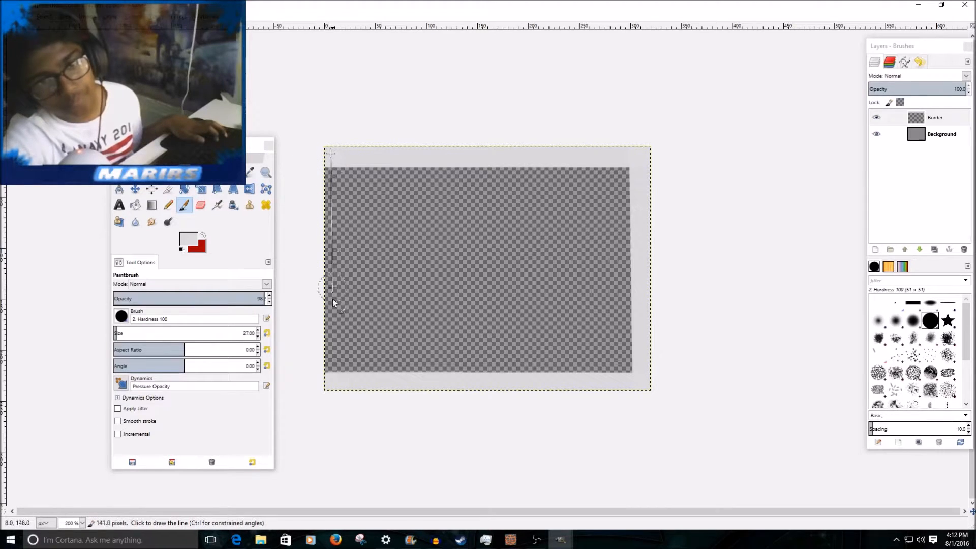
pyautogui.keyDown('shift'); pyautogui.click(332, 382); pyautogui.keyUp('shift')
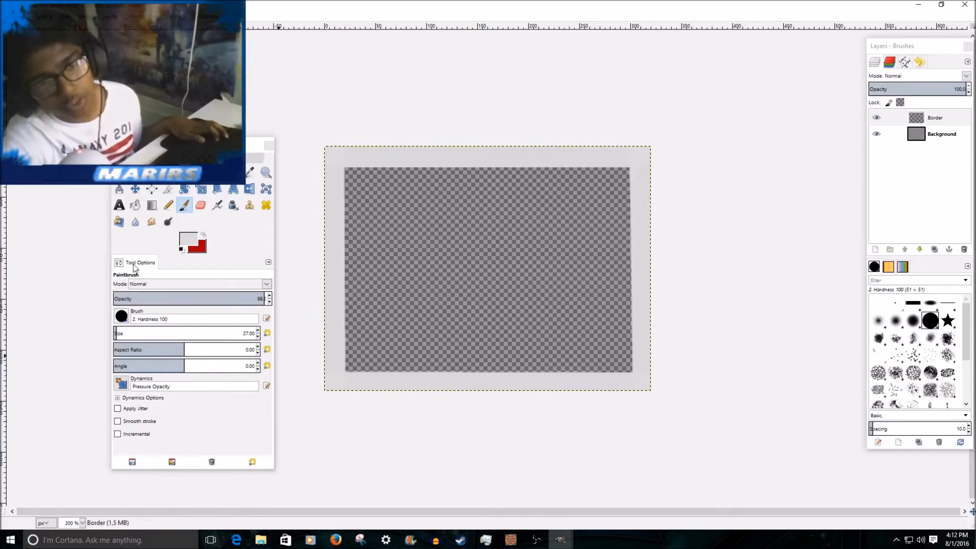
# Swap back to the red foreground, choose the Cell 01 brush and paint red texture on the frame's upper-right corner.
pyautogui.click(202, 235)
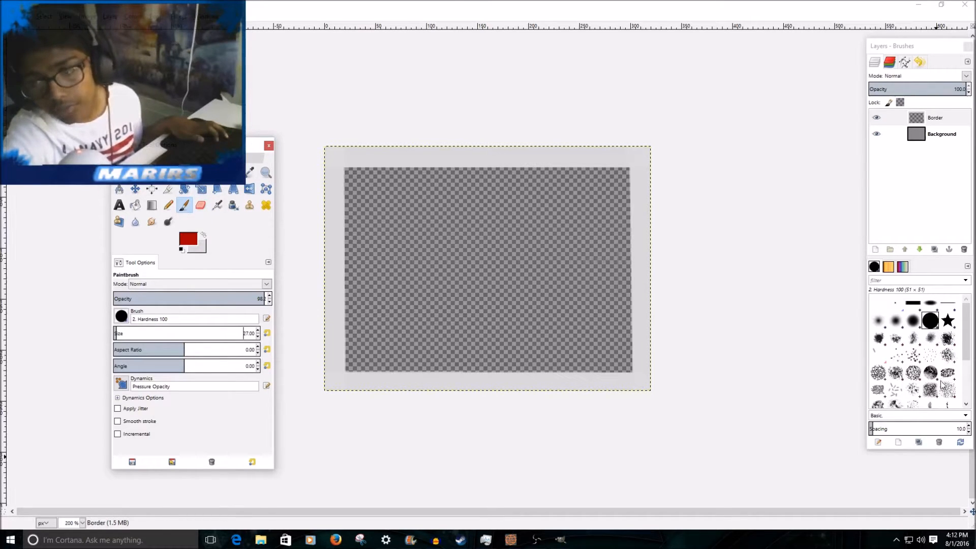
pyautogui.scroll(-1, 947, 336)
pyautogui.click(947, 337)
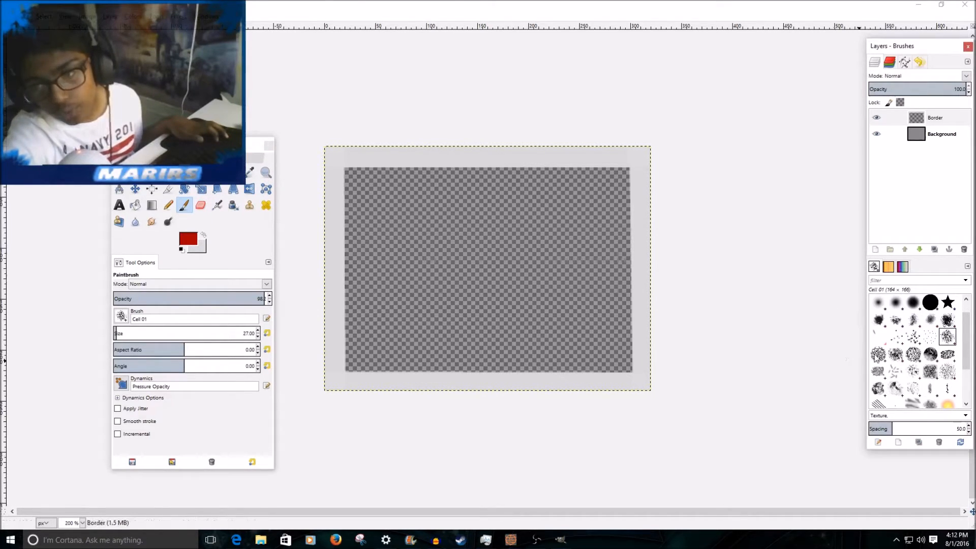
pyautogui.moveTo(635, 153); pyautogui.dragTo(642, 184)
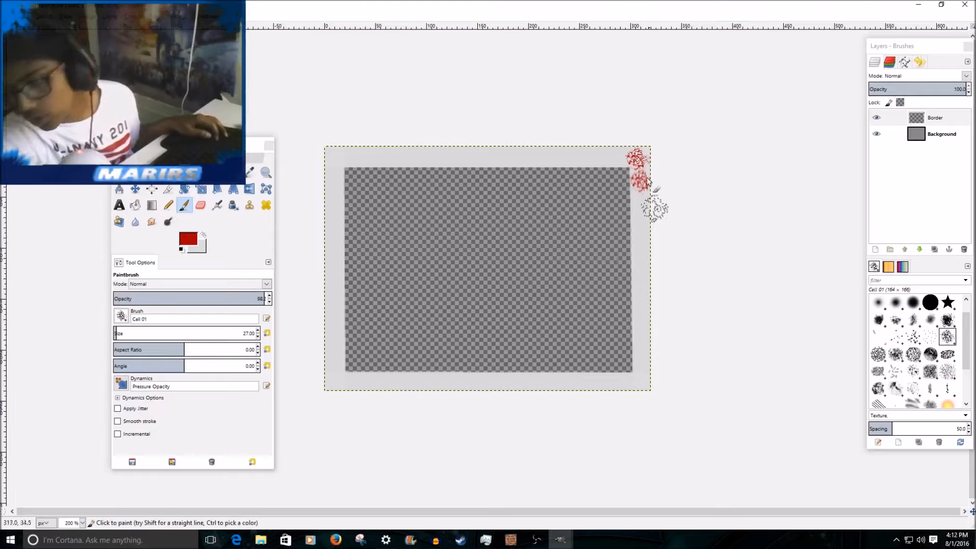
# Undo the red Cell 01 texture on the frame's upper-right corner and choose the Cell 02 brush.
pyautogui.click(639, 156)
pyautogui.press('ctrl')
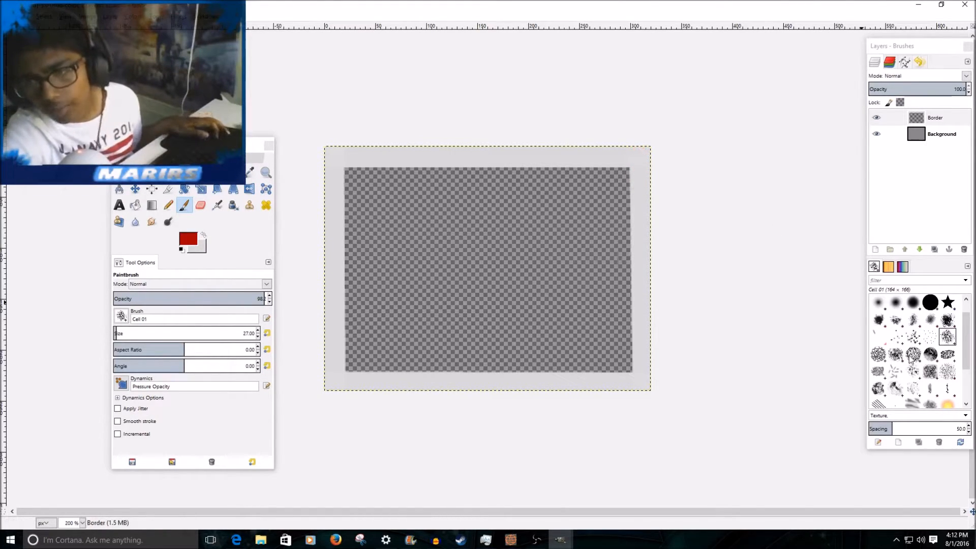
pyautogui.click(878, 353)
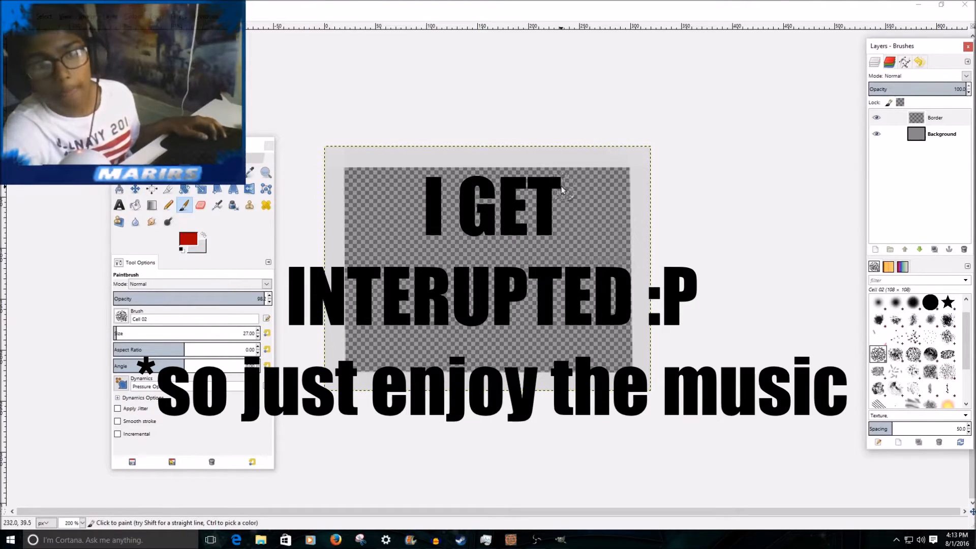
pyautogui.click(535, 539)
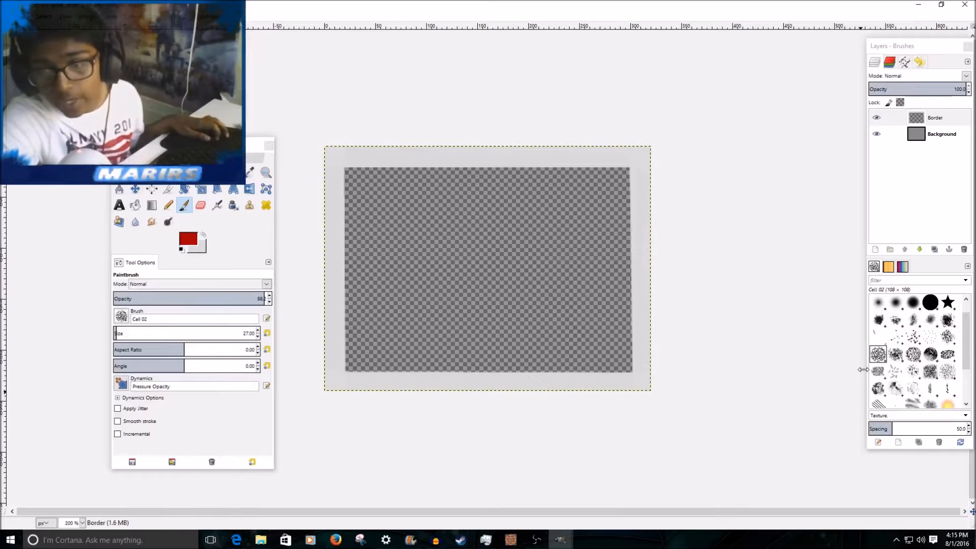
# Try painting red Cell 02 texture over the frame's upper-right corner.
pyautogui.scroll(1, 896, 352)
pyautogui.scroll(4, 633, 148)
pyautogui.scroll(-2, 795, 167)
pyautogui.moveTo(774, 88)
pyautogui.mouseDown()
pyautogui.moveTo(817, 108)
pyautogui.moveTo(807, 82)
pyautogui.moveTo(814, 100)
pyautogui.moveTo(788, 123)
pyautogui.moveTo(797, 124)
pyautogui.moveTo(797, 145)
pyautogui.mouseUp()
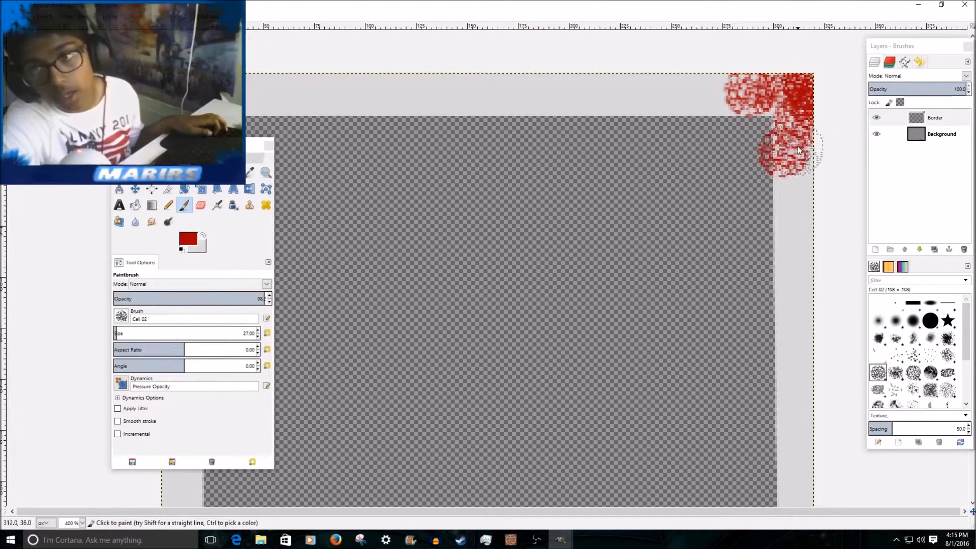
# Undo all the Cell 02 strokes on the upper-right corner.
pyautogui.hotkey('ctrl', 'z')
pyautogui.hotkey('ctrl', 'z')
pyautogui.hotkey('ctrl', 'z')
pyautogui.hotkey('ctrl', 'z')
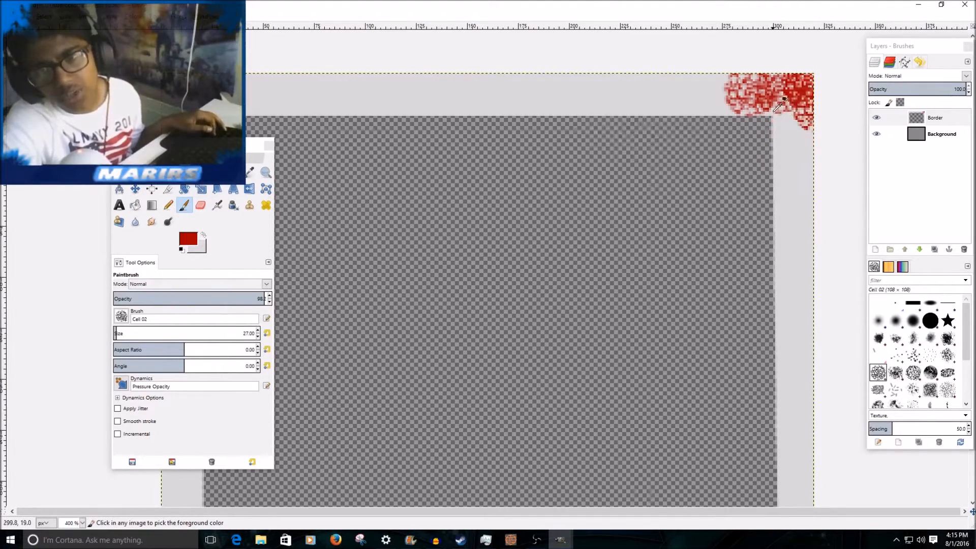
pyautogui.press('z')
pyautogui.hotkey('ctrl', 'z')
pyautogui.hotkey('ctrl', 'z')
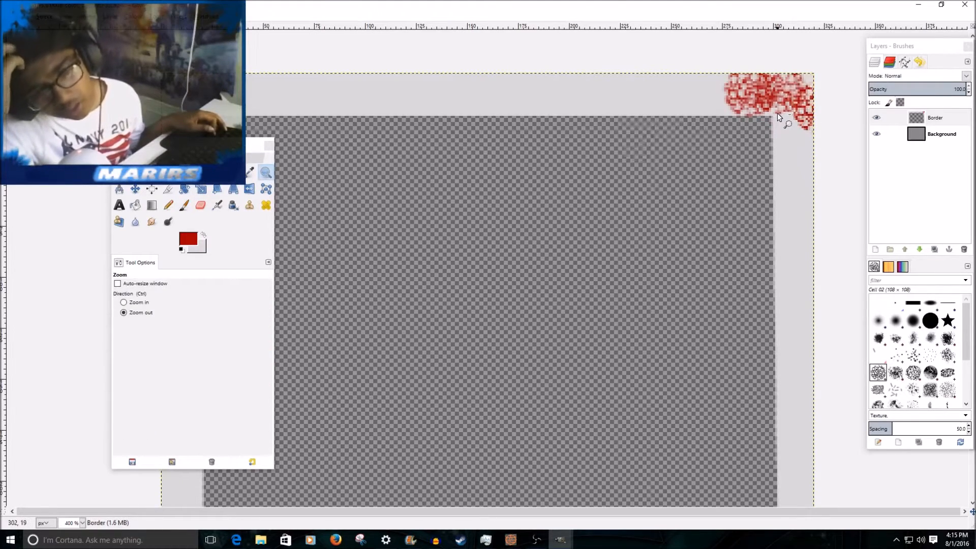
pyautogui.hotkey('ctrl', 'z')
pyautogui.hotkey('ctrl', 'z')
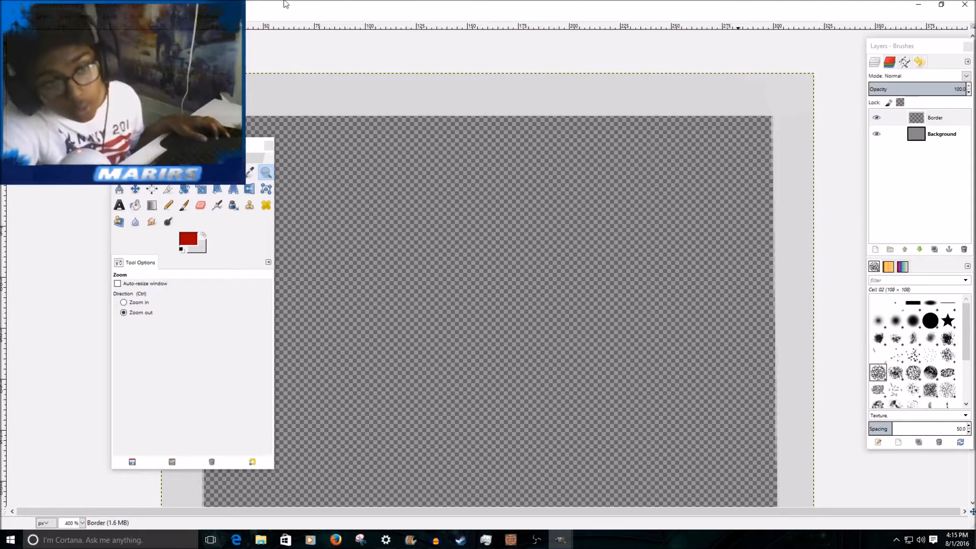
pyautogui.scroll(-3, 495, 111)
pyautogui.scroll(5, 495, 111)
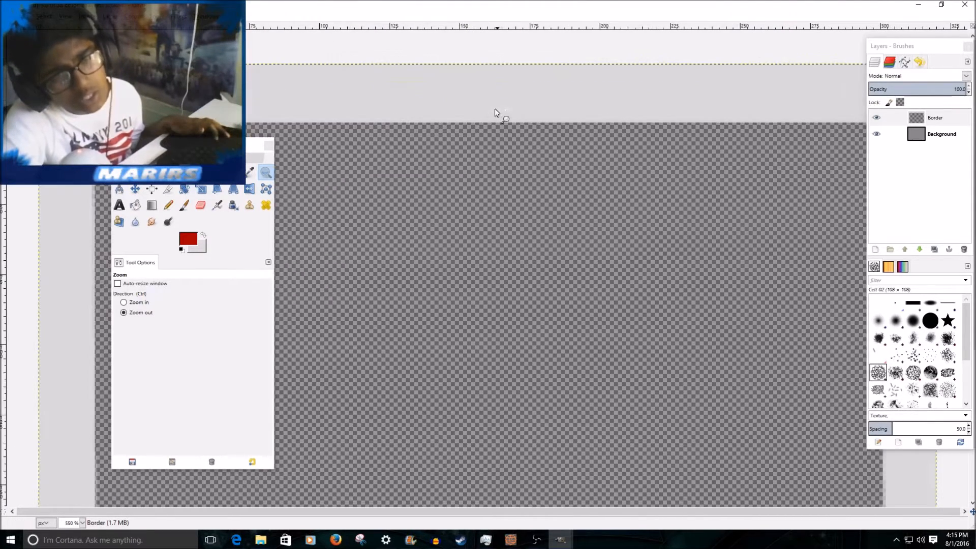
pyautogui.scroll(9, 489, 103)
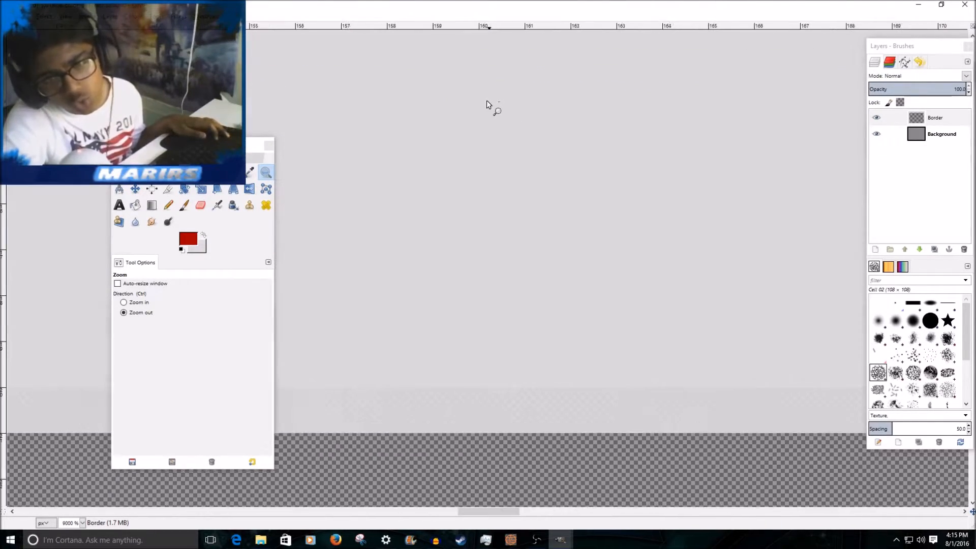
pyautogui.scroll(-13, 487, 105)
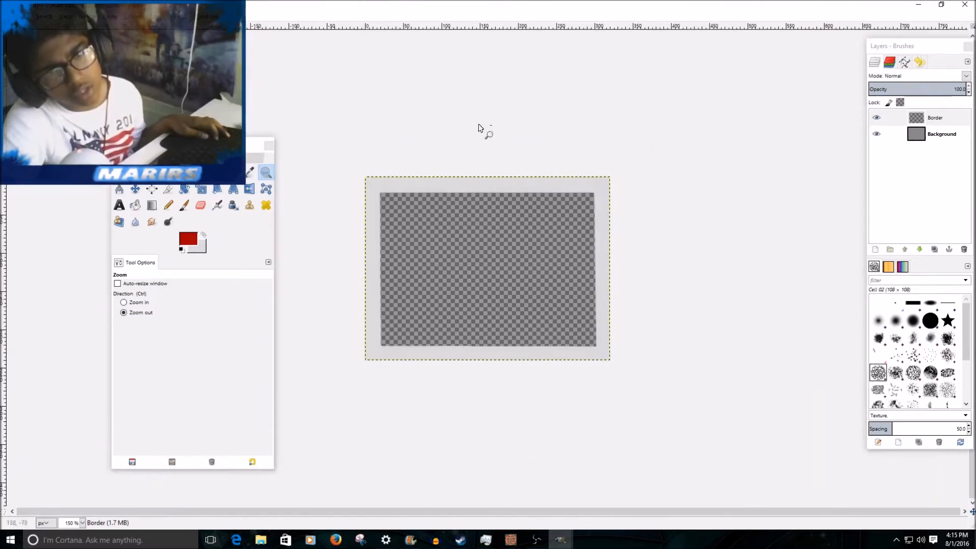
pyautogui.scroll(3, 435, 210)
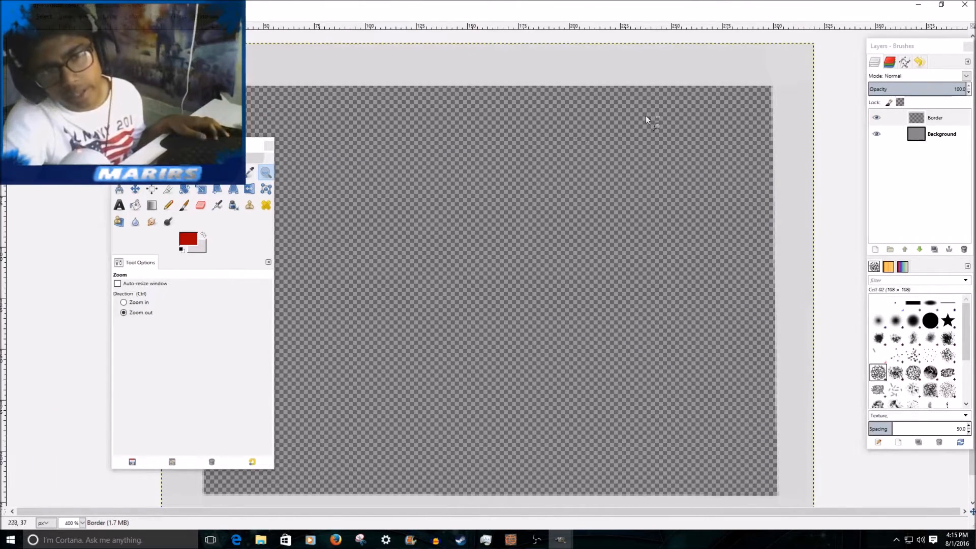
# Try painting the frame's upper-left corner with the Paintbrush and the red Cell 02 texture, and undo it.
pyautogui.click(183, 205)
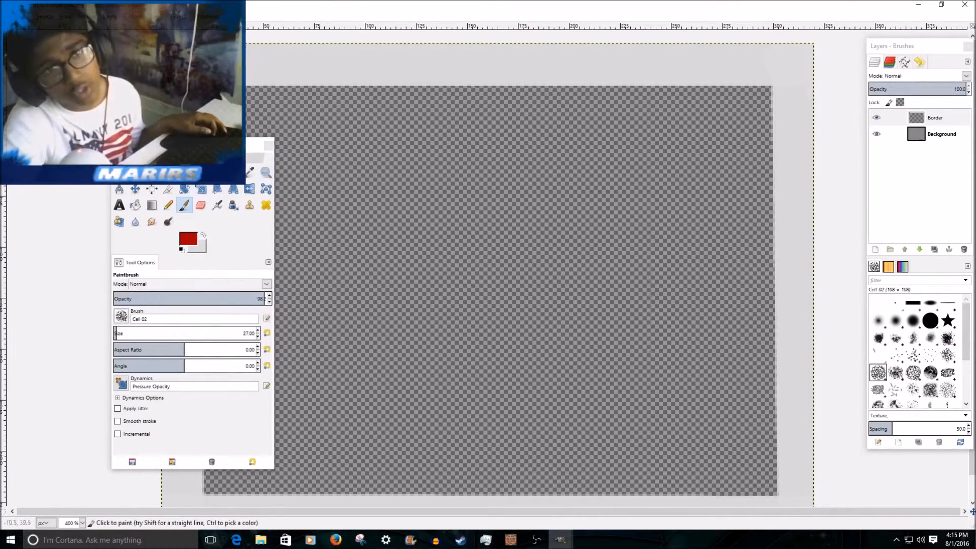
pyautogui.moveTo(199, 25)
pyautogui.mouseDown()
pyautogui.moveTo(199, 35)
pyautogui.moveTo(195, 1)
pyautogui.mouseUp()
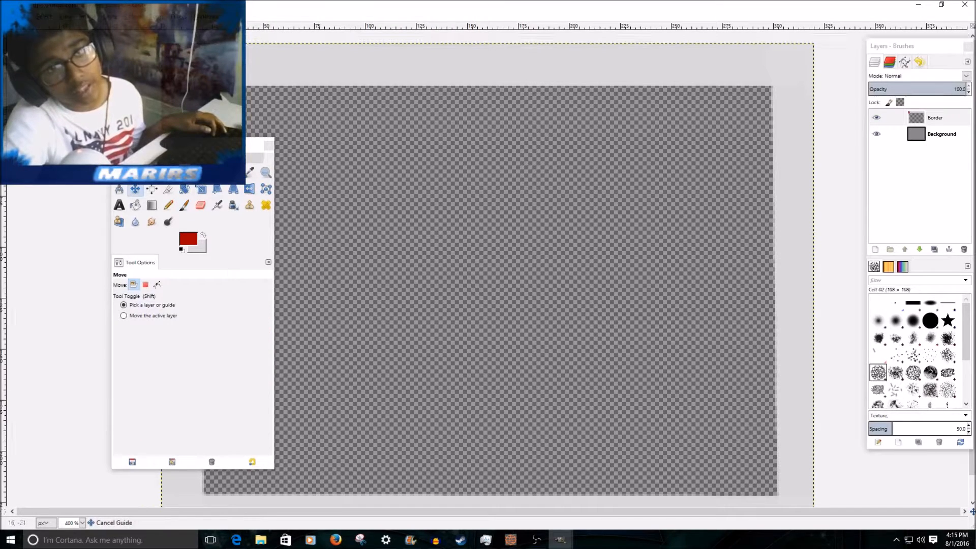
pyautogui.click(188, 51)
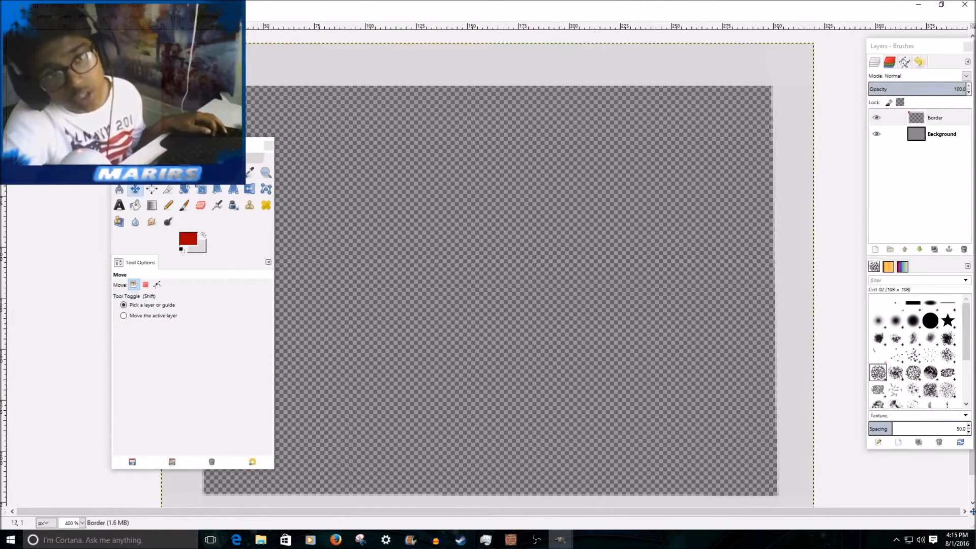
pyautogui.click(184, 205)
pyautogui.moveTo(246, 48); pyautogui.dragTo(315, 47)
pyautogui.scroll(-5, 379, 115)
pyautogui.scroll(4, 389, 133)
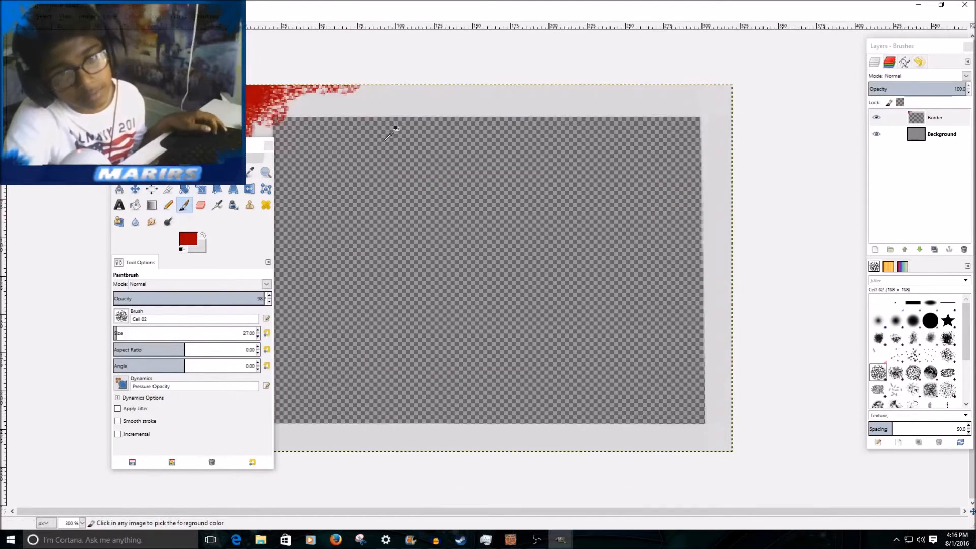
pyautogui.scroll(-2, 391, 133)
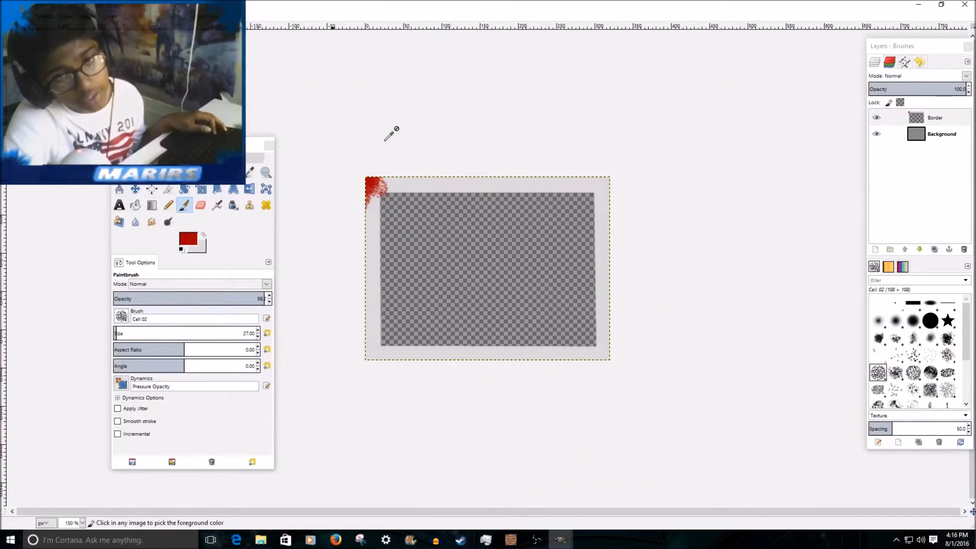
pyautogui.hotkey('ctrl', 'z')
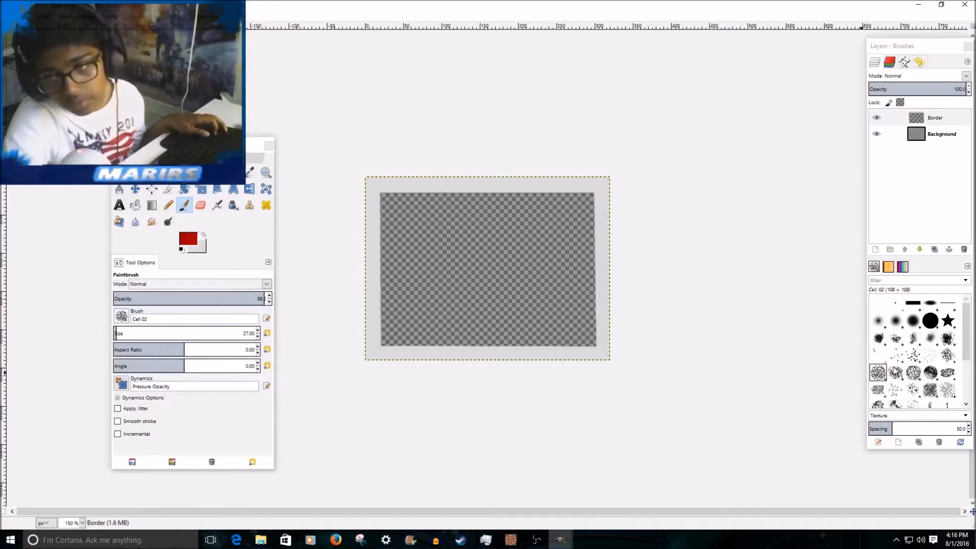
# Choose the Acrylic 02 brush and paint solid red splatter texture over the frame's upper-right corner.
pyautogui.click(895, 338)
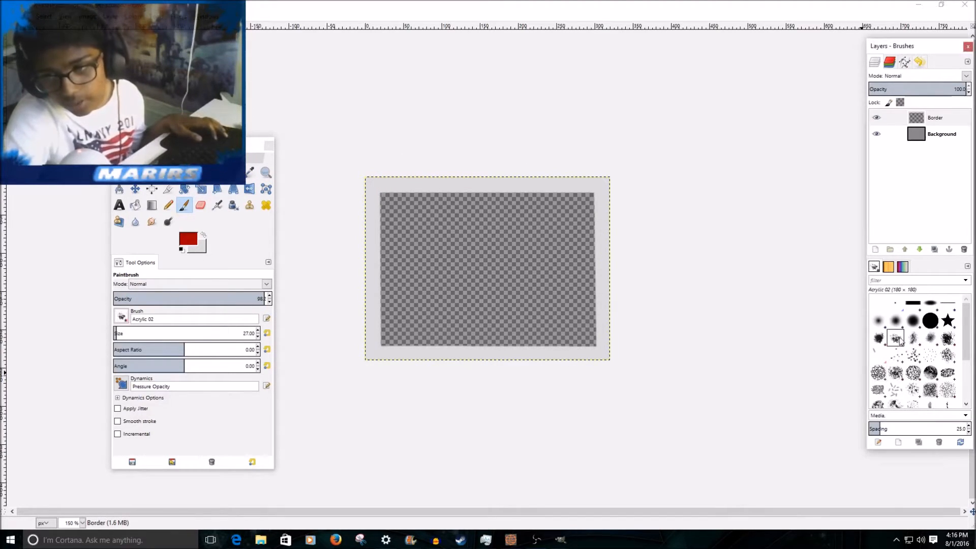
pyautogui.press('3')
pyautogui.moveTo(746, 70)
pyautogui.mouseDown()
pyautogui.moveTo(806, 75)
pyautogui.moveTo(789, 67)
pyautogui.moveTo(801, 55)
pyautogui.moveTo(813, 93)
pyautogui.moveTo(809, 47)
pyautogui.moveTo(762, 57)
pyautogui.moveTo(808, 59)
pyautogui.mouseUp()
pyautogui.hotkey('ctrl', 'z')
pyautogui.click(788, 67)
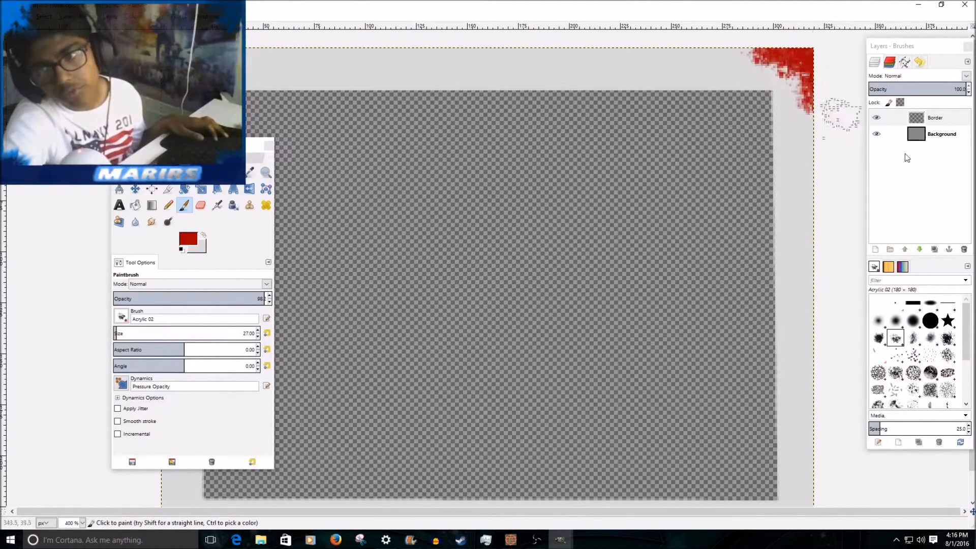
pyautogui.click(752, 44)
pyautogui.click(732, 61)
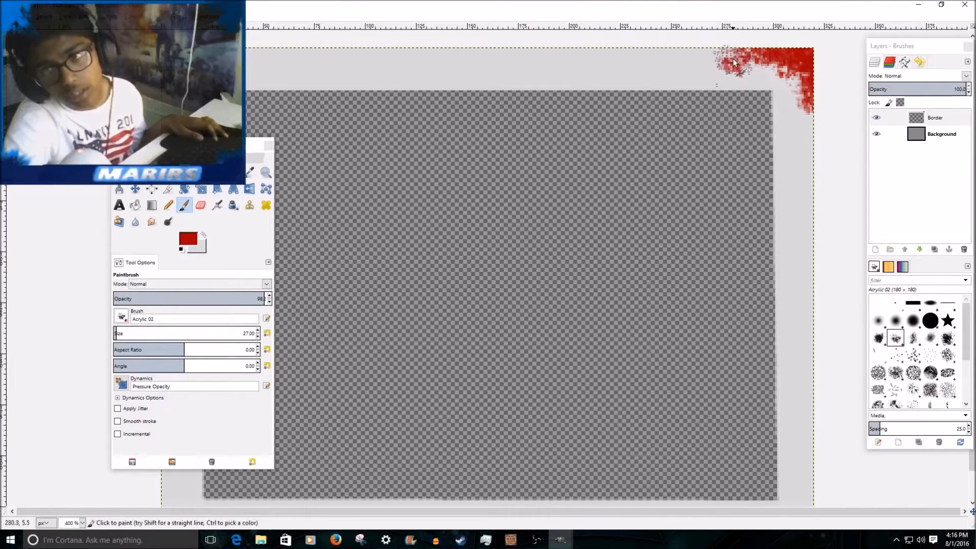
pyautogui.click(776, 88)
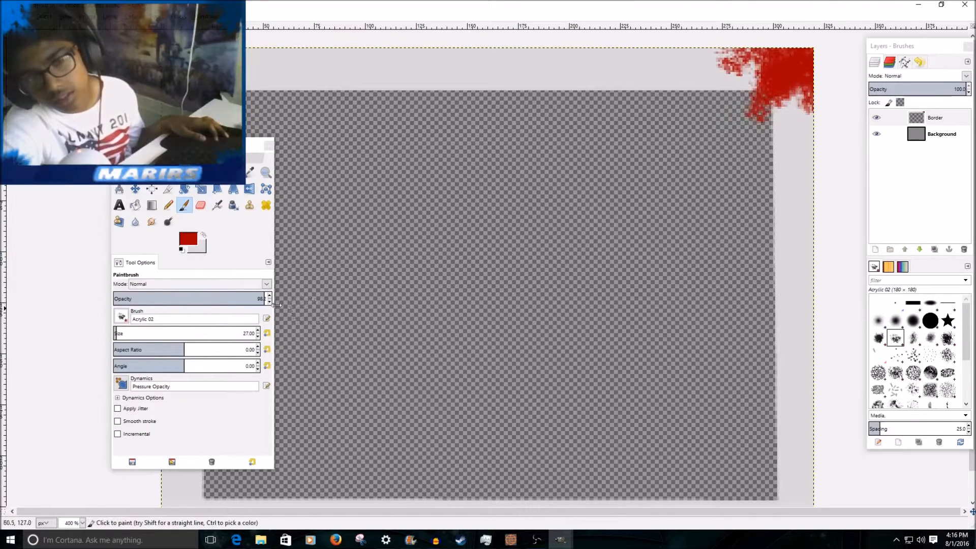
# Set the brush size to 47.55 and add red splatters below and inside the upper-right corner.
pyautogui.moveTo(120, 333); pyautogui.dragTo(124, 333)
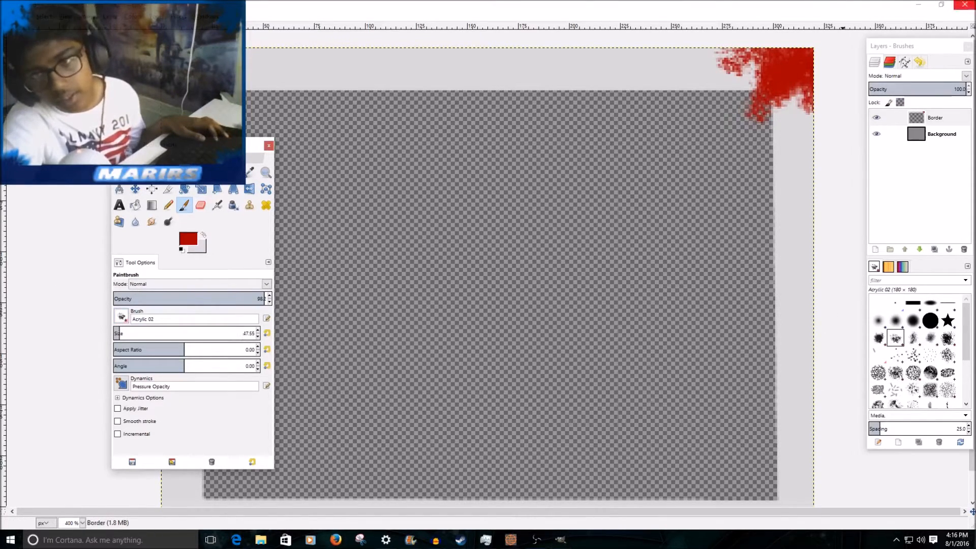
pyautogui.click(736, 125)
pyautogui.click(797, 151)
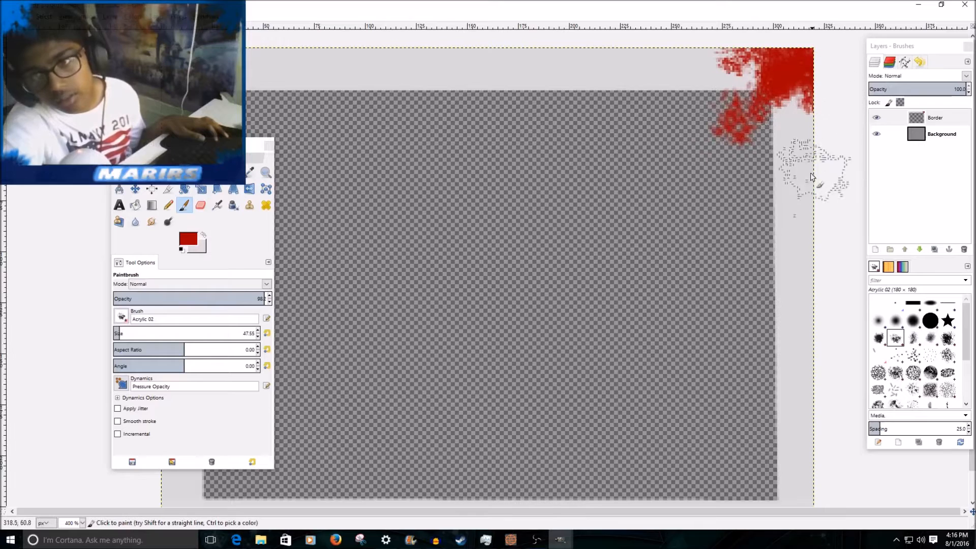
# Paint red Acrylic 02 splatters over the frame's lower-right corner, spreading up the right edge and along the bottom edge.
pyautogui.scroll(-2, 786, 127)
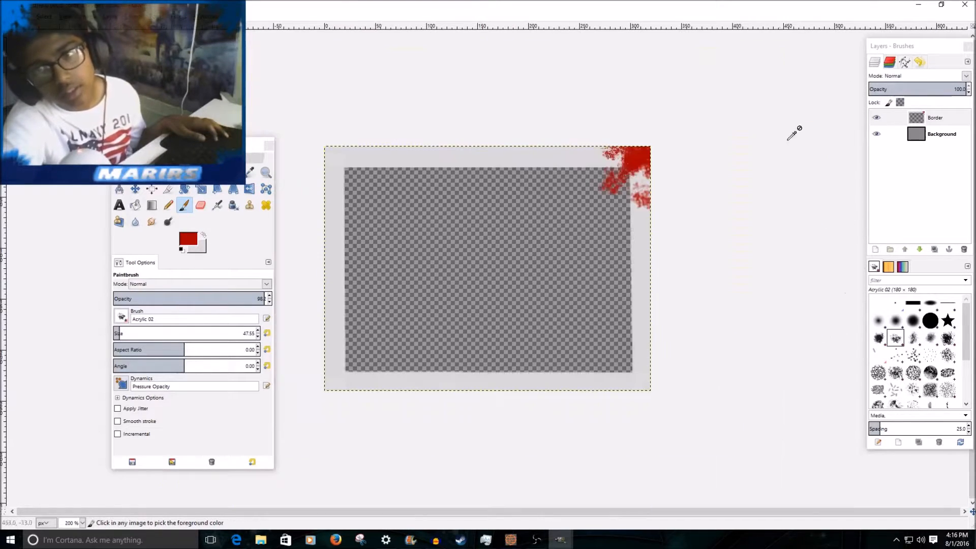
pyautogui.scroll(1, 684, 363)
pyautogui.click(728, 444)
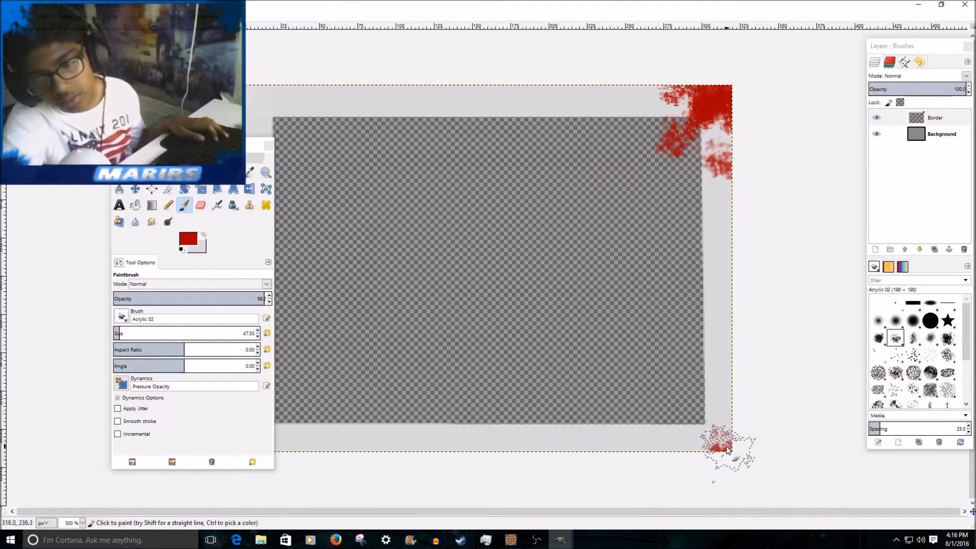
pyautogui.click(717, 441)
pyautogui.click(711, 432)
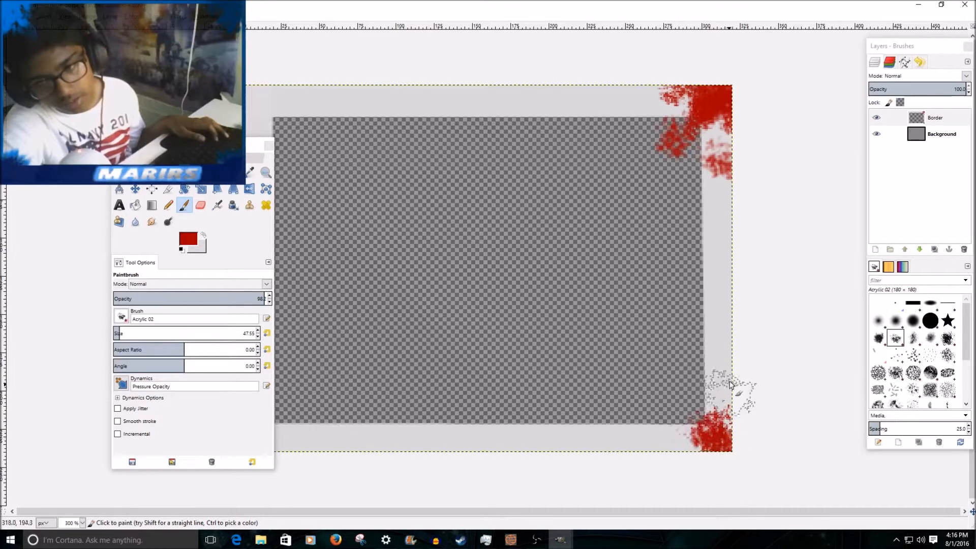
pyautogui.click(721, 395)
pyautogui.click(690, 439)
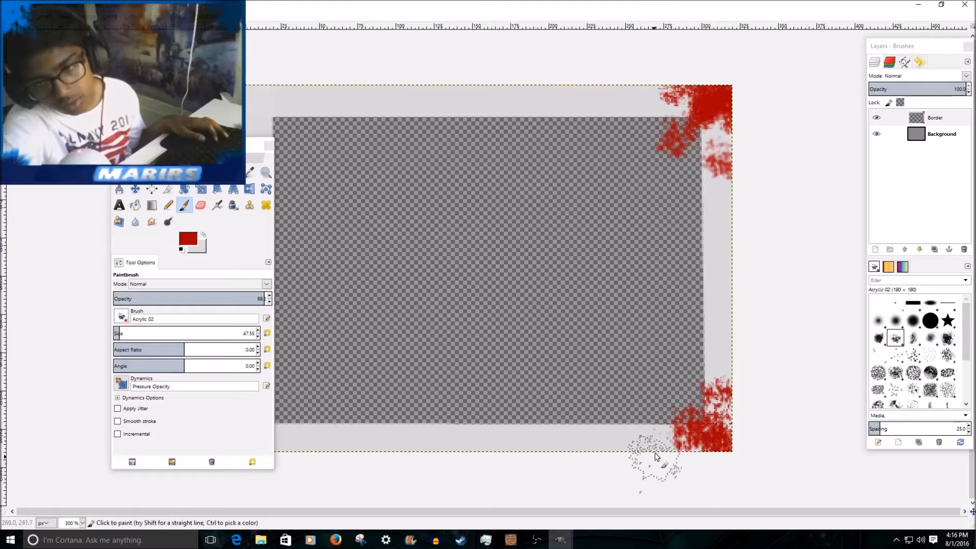
# Add a red splatter on the top edge beside the upper-right corner, and paint splatters over the upper-left corner.
pyautogui.scroll(-2, 646, 454)
pyautogui.scroll(1, 398, 449)
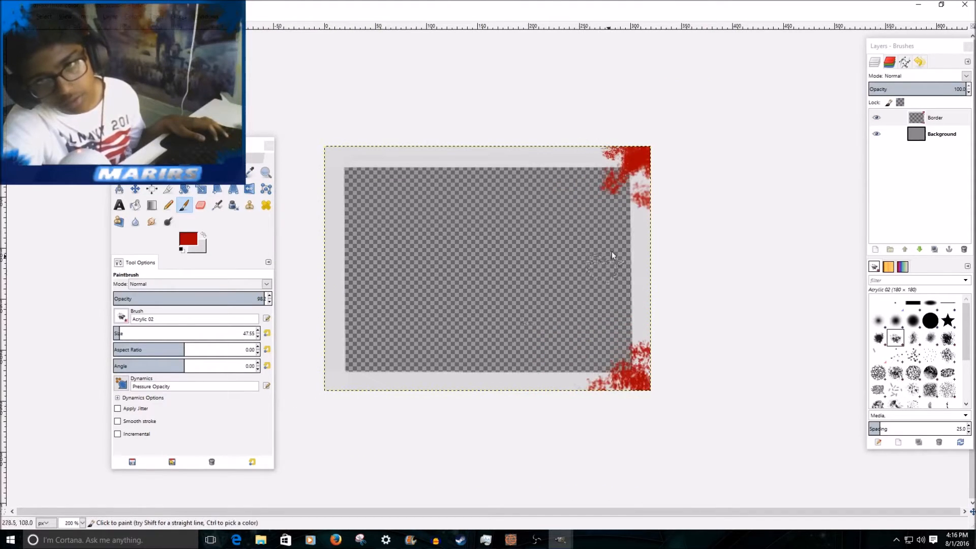
pyautogui.click(589, 162)
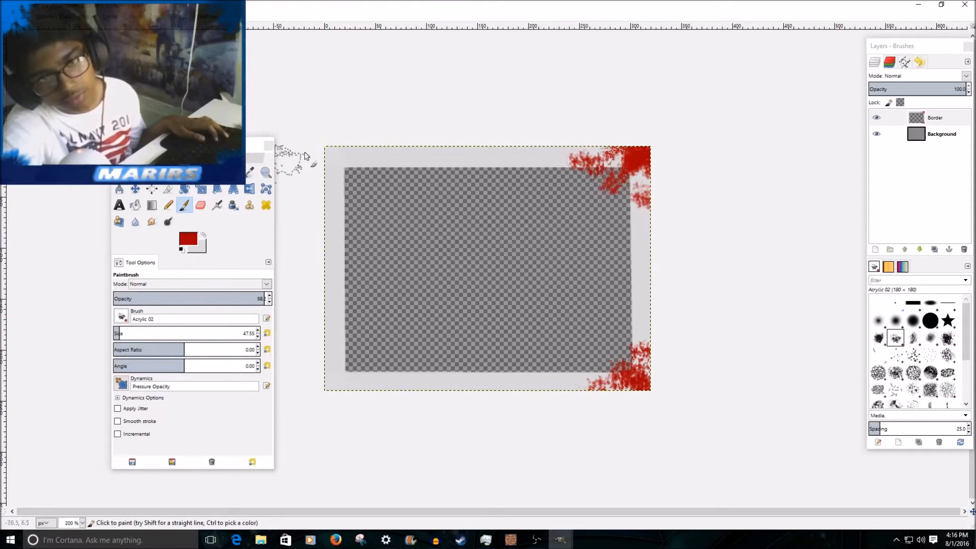
pyautogui.moveTo(318, 144)
pyautogui.mouseDown()
pyautogui.moveTo(337, 150)
pyautogui.moveTo(332, 203)
pyautogui.moveTo(346, 182)
pyautogui.moveTo(365, 150)
pyautogui.mouseUp()
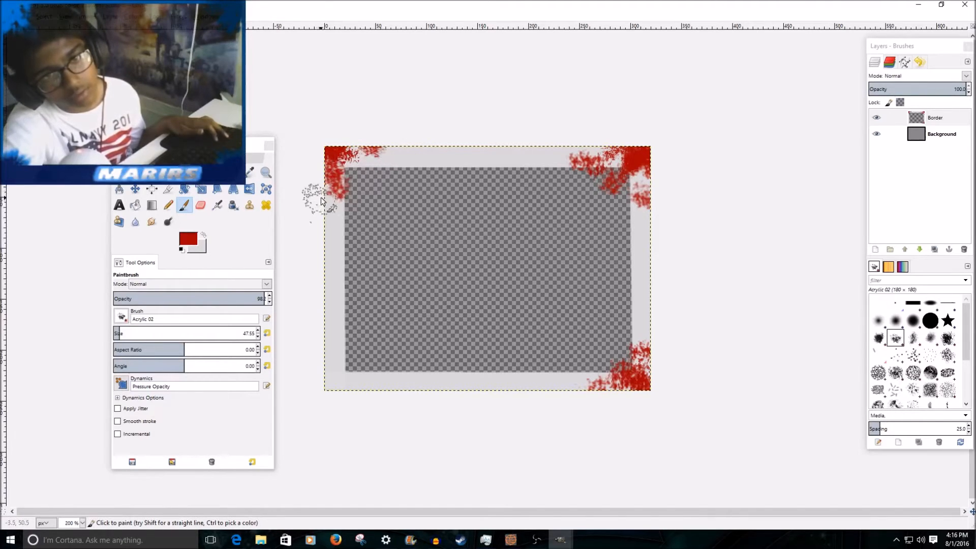
pyautogui.click(404, 156)
# Paint red splatters over the frame's lower-left corner and along the bottom edge, adding some inside both lower corners.
pyautogui.moveTo(328, 384)
pyautogui.mouseDown()
pyautogui.moveTo(316, 347)
pyautogui.moveTo(338, 365)
pyautogui.mouseUp()
pyautogui.click(357, 377)
pyautogui.click(404, 379)
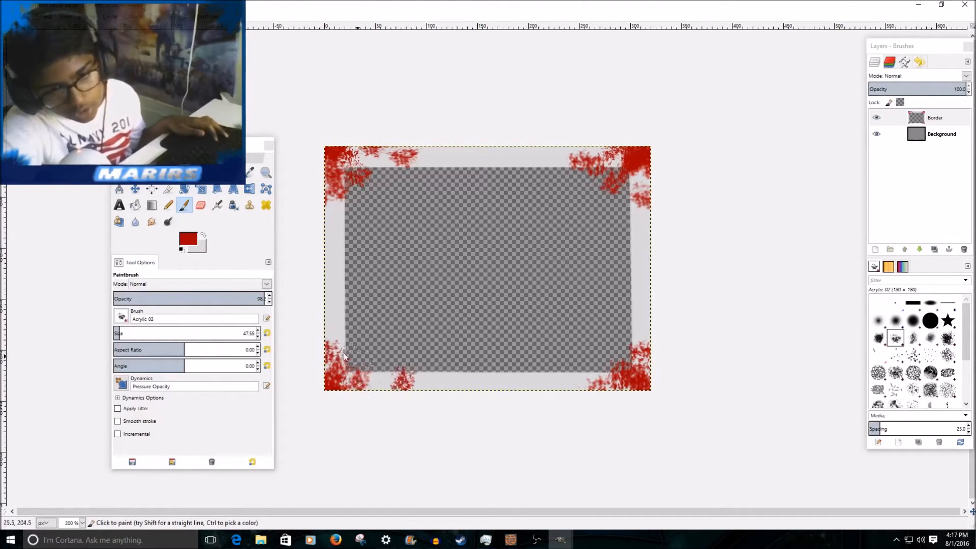
pyautogui.press('ctrl')
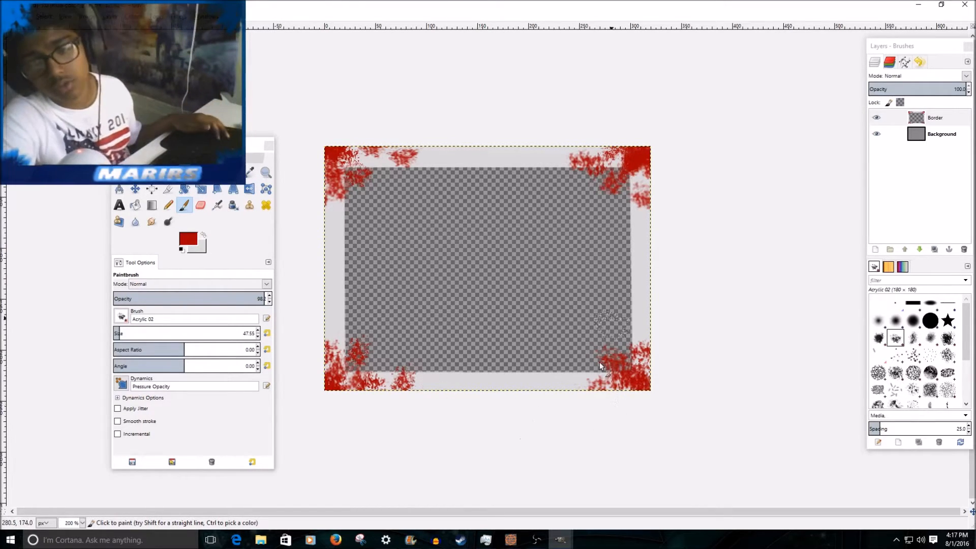
# Try hand-lettering red text along the frame's bottom edge with the Pencil tool at brush size 10.55.
pyautogui.scroll(2, 490, 291)
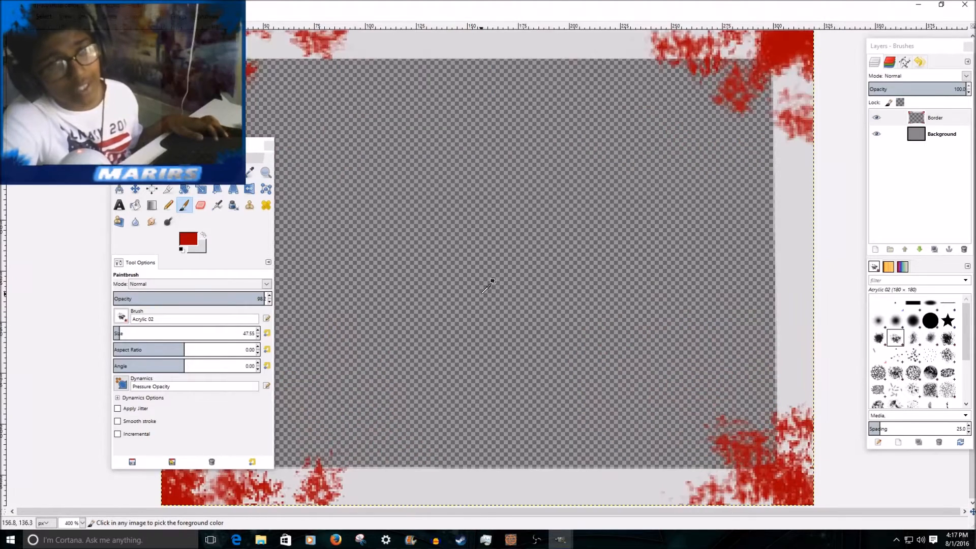
pyautogui.scroll(-2, 490, 291)
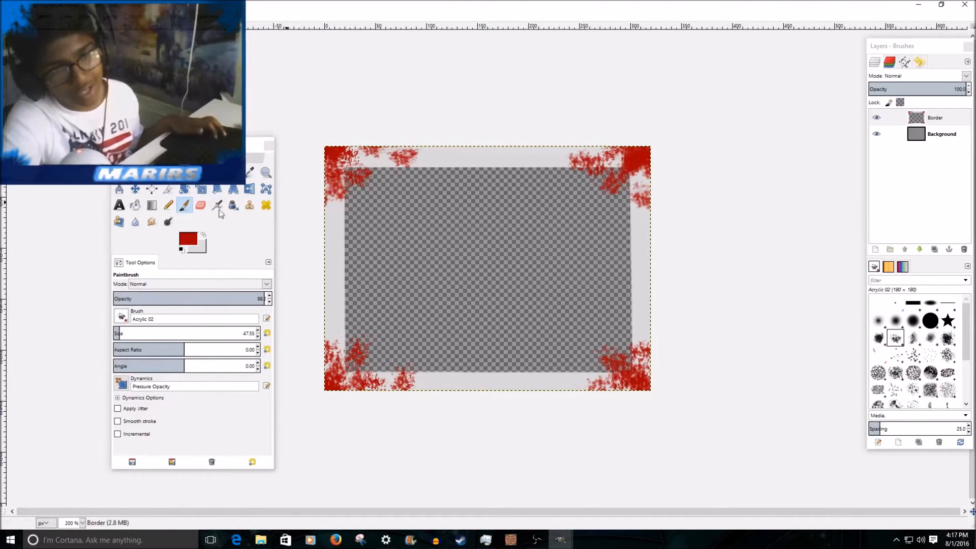
pyautogui.click(168, 205)
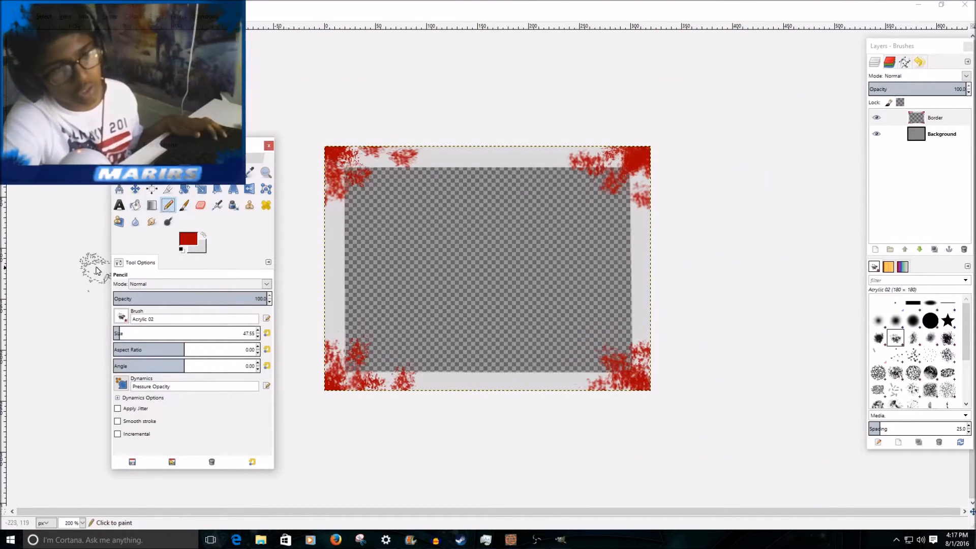
pyautogui.click(259, 337)
pyautogui.click(258, 337)
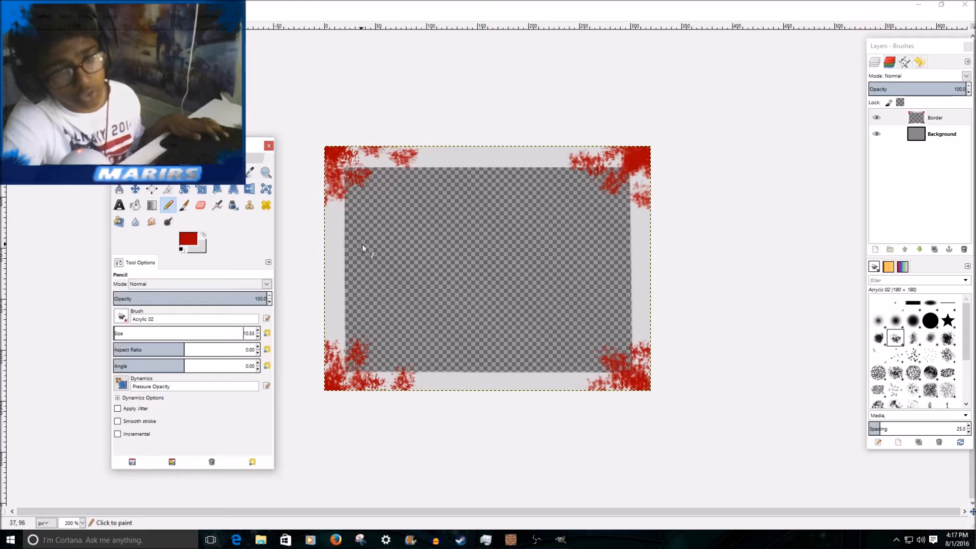
pyautogui.scroll(2, 362, 248)
pyautogui.scroll(-1, 340, 275)
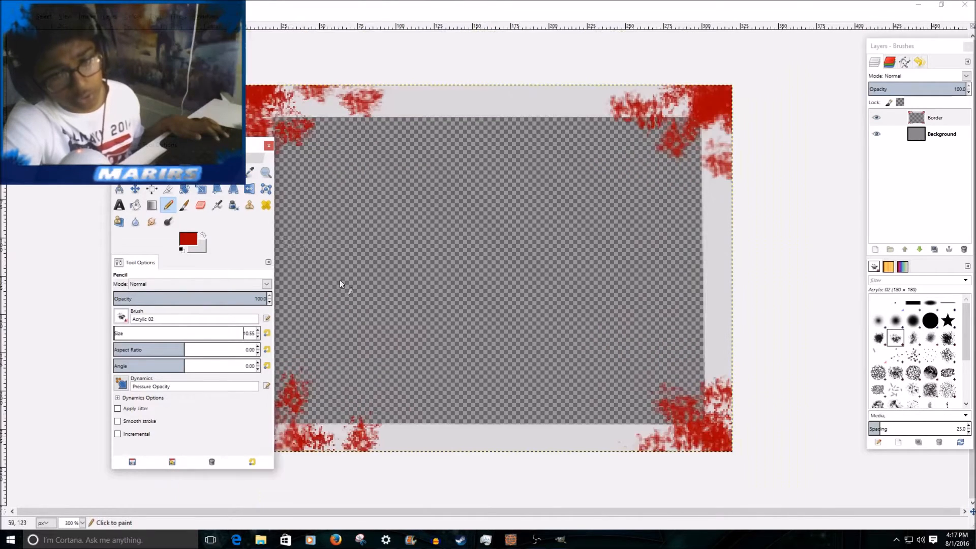
pyautogui.scroll(1, 451, 450)
pyautogui.click(443, 440)
pyautogui.moveTo(443, 441)
pyautogui.mouseDown()
pyautogui.moveTo(451, 450)
pyautogui.moveTo(499, 426)
pyautogui.moveTo(448, 450)
pyautogui.moveTo(455, 427)
pyautogui.moveTo(457, 453)
pyautogui.mouseUp()
pyautogui.hotkey('ctrl', 'z')
pyautogui.click(517, 428)
pyautogui.moveTo(527, 432)
pyautogui.mouseDown()
pyautogui.moveTo(574, 442)
pyautogui.moveTo(580, 419)
pyautogui.moveTo(604, 434)
pyautogui.moveTo(576, 436)
pyautogui.moveTo(606, 455)
pyautogui.moveTo(584, 457)
pyautogui.mouseUp()
pyautogui.scroll(-2, 490, 266)
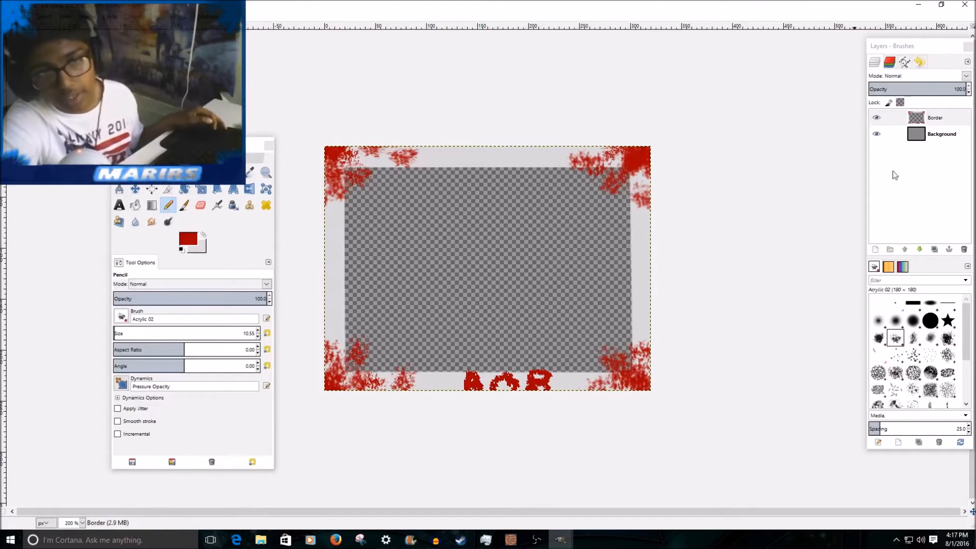
# Undo the red pencil lettering on the frame's bottom edge.
pyautogui.hotkey('ctrl', 'z')
pyautogui.hotkey('ctrl', 'z')
pyautogui.hotkey('ctrl', 'z')
pyautogui.hotkey('ctrl', 'z')
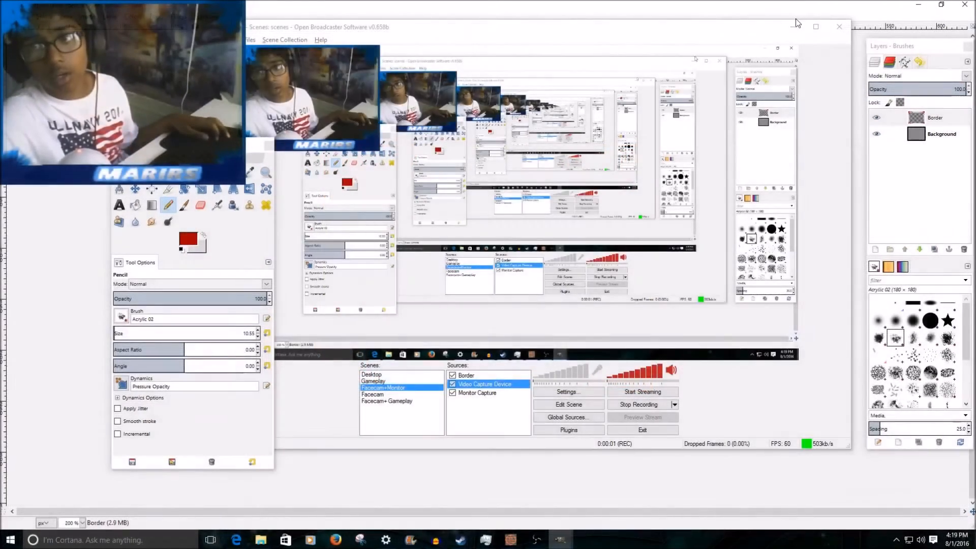
# Export the border image to the Pictures folder as Tutorial Facecam border.png.
pyautogui.click(791, 28)
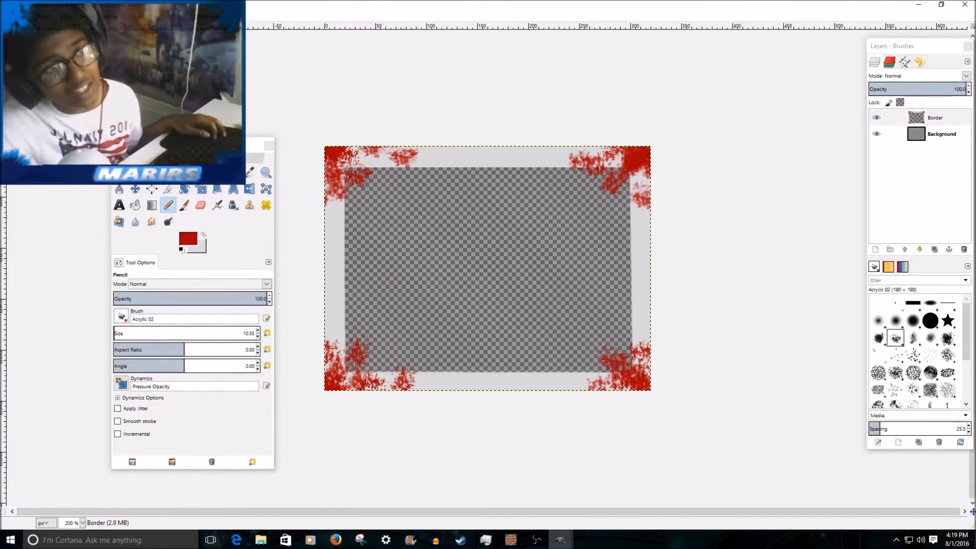
pyautogui.click(8, 16)
pyautogui.click(26, 154)
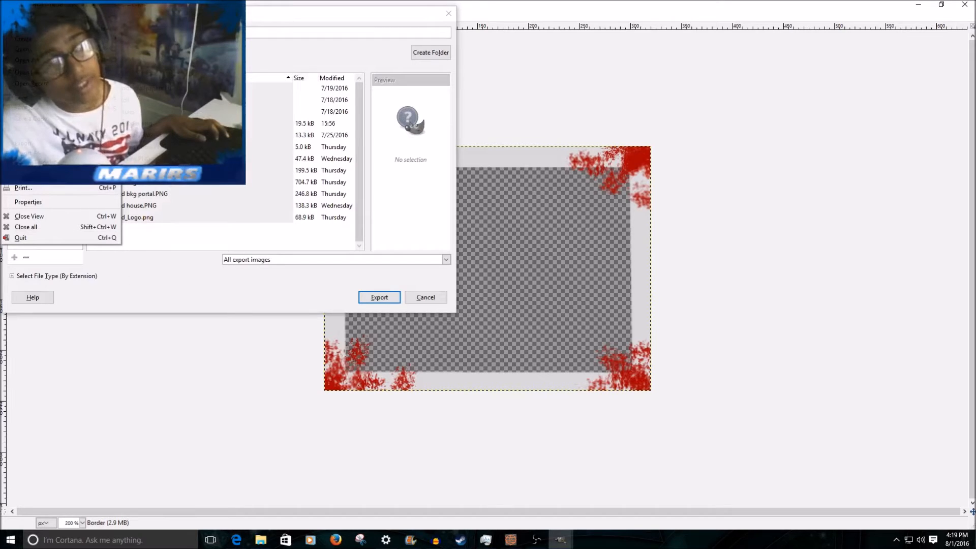
pyautogui.moveTo(152, 13); pyautogui.dragTo(194, 32)
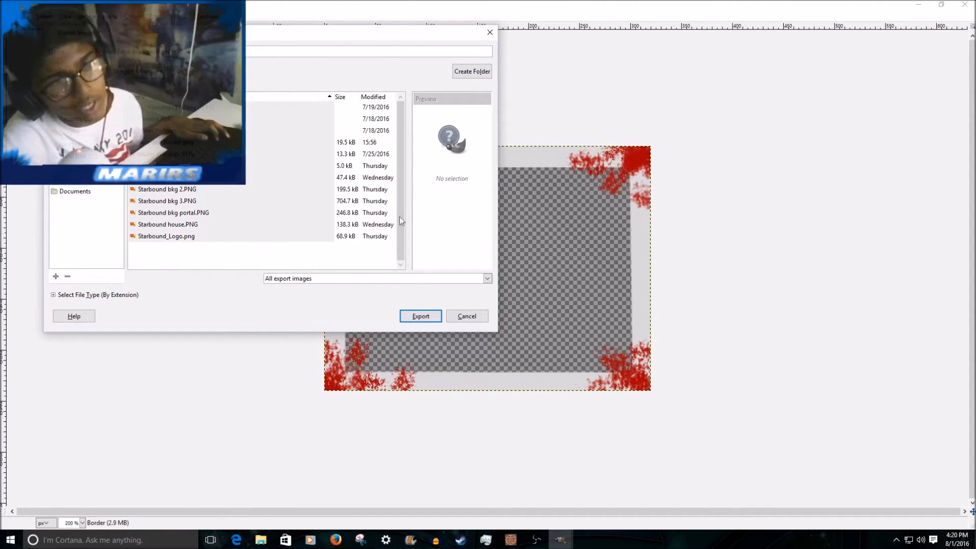
pyautogui.click(423, 319)
pyautogui.click(497, 365)
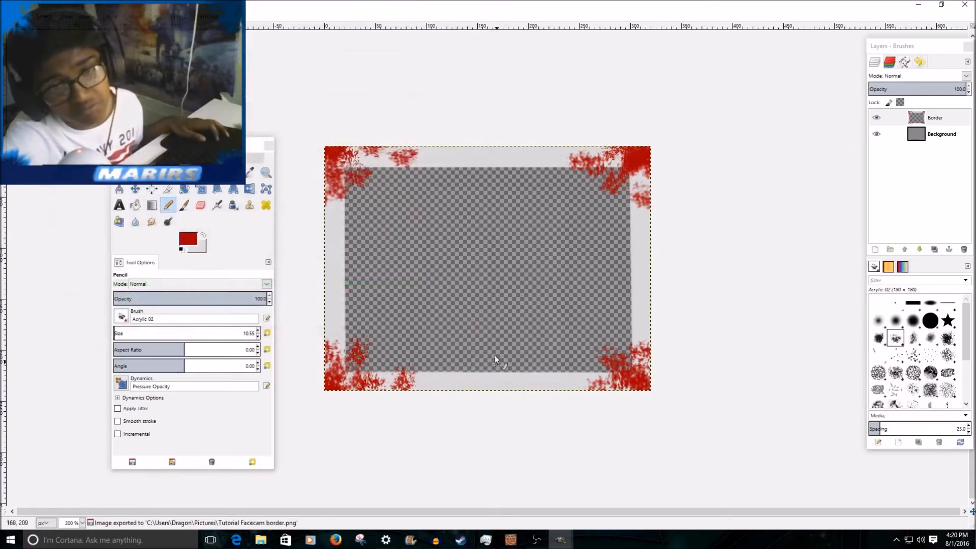
pyautogui.click(7, 16)
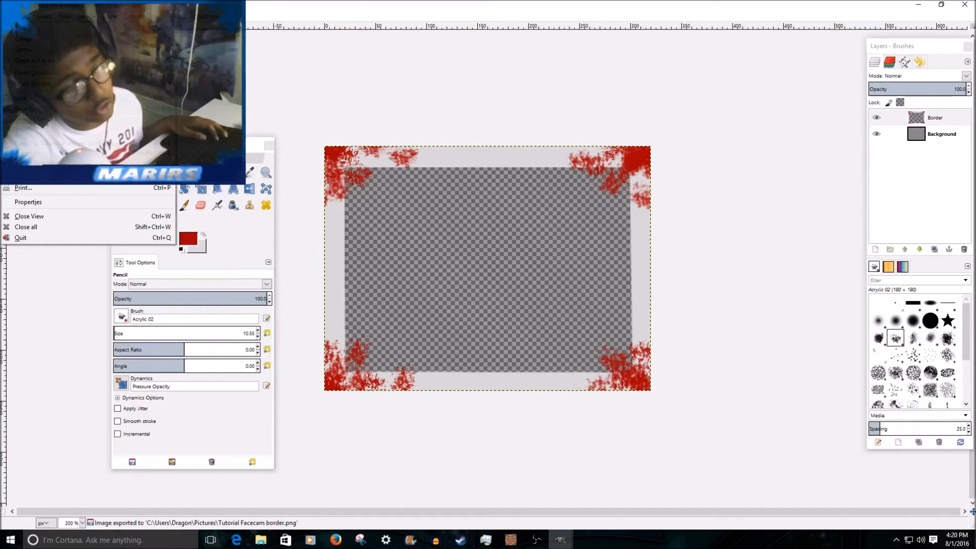
pyautogui.click(26, 101)
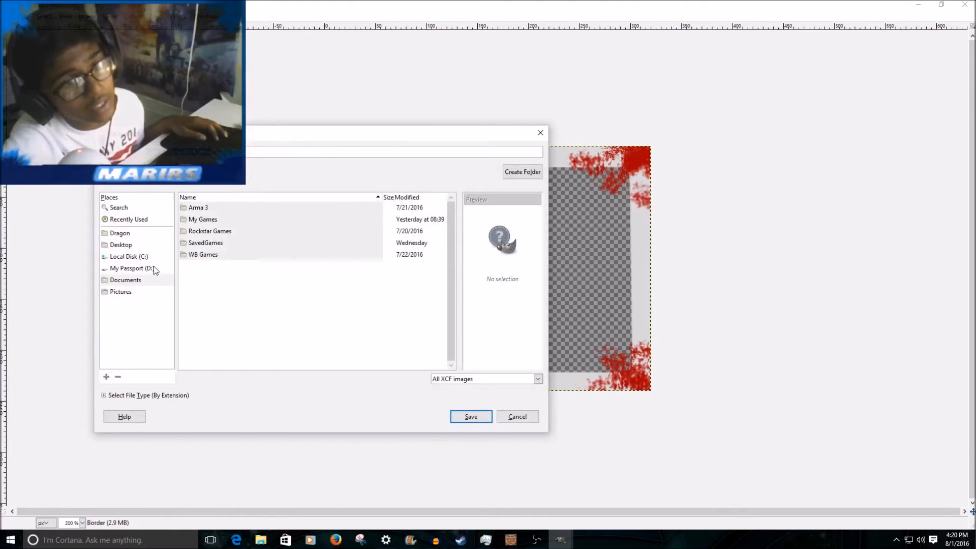
pyautogui.click(121, 292)
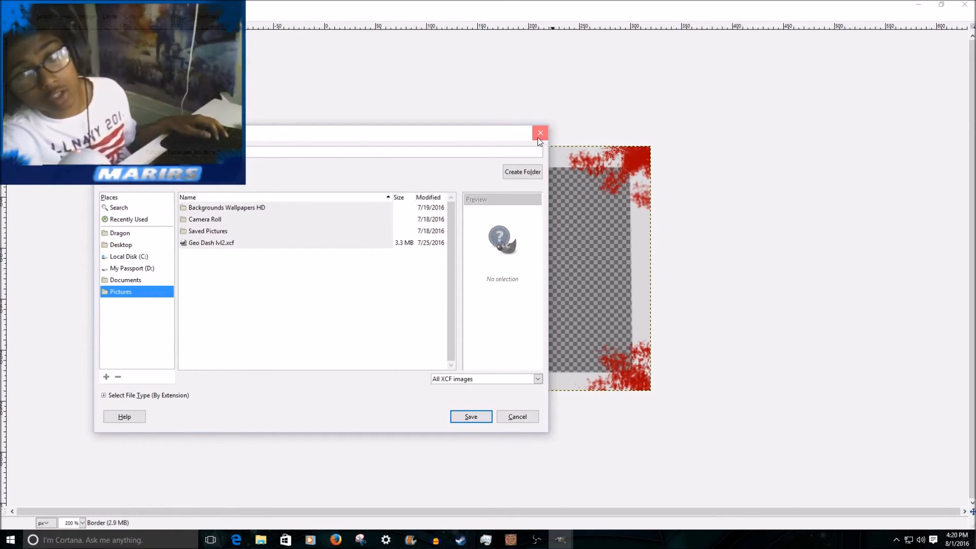
pyautogui.click(539, 134)
pyautogui.moveTo(188, 145); pyautogui.dragTo(89, 91)
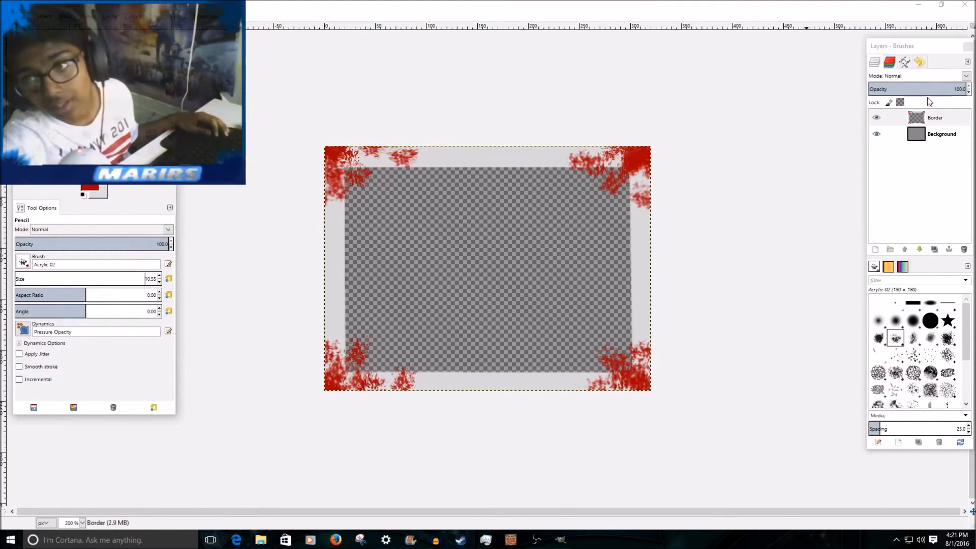
pyautogui.click(942, 135)
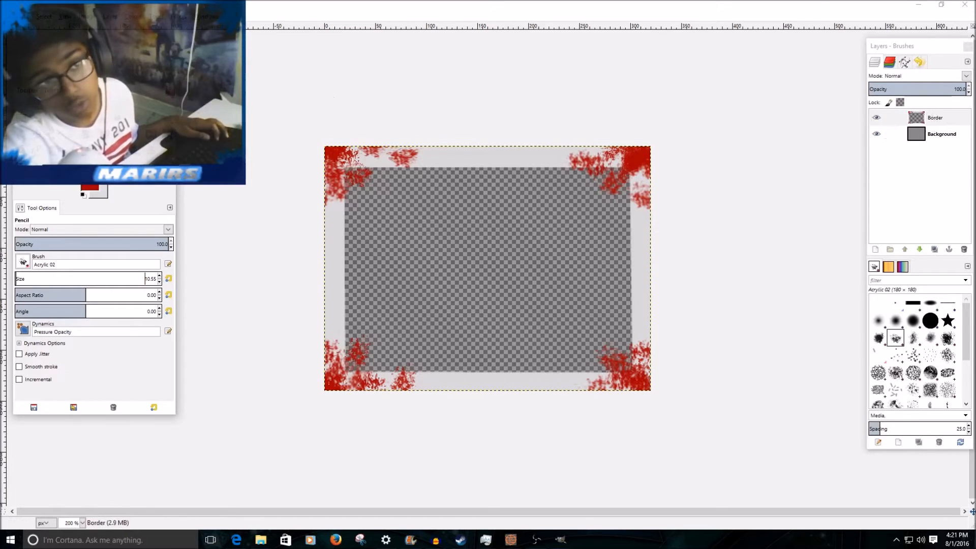
pyautogui.click(7, 16)
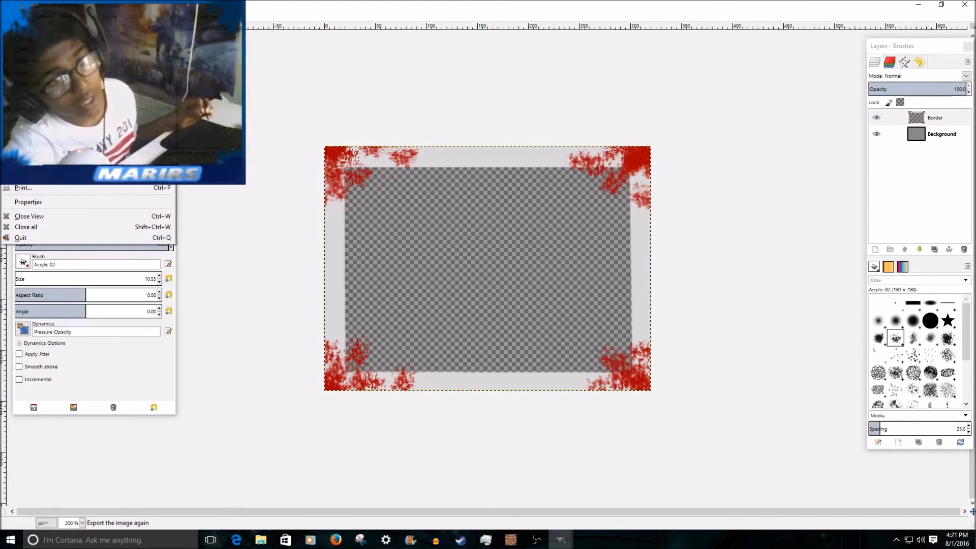
pyautogui.click(224, 96)
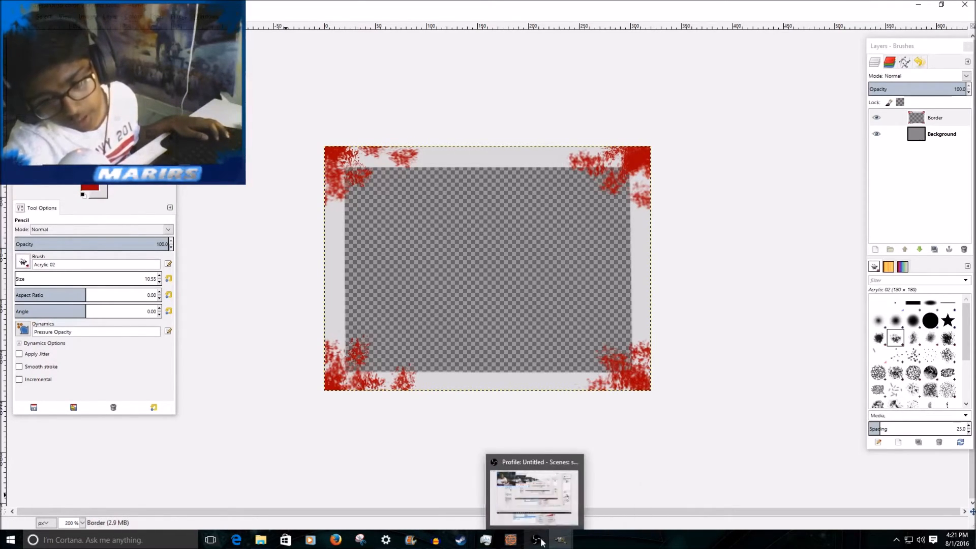
# Switch to Open Broadcaster Software and hide the existing Border source in the Facecam+Monitor scene.
pyautogui.click(542, 543)
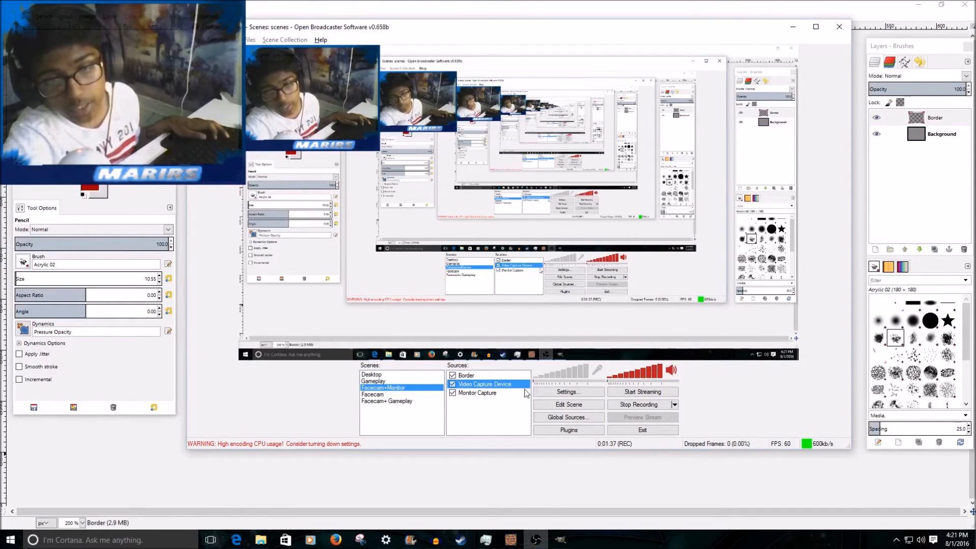
pyautogui.click(474, 377)
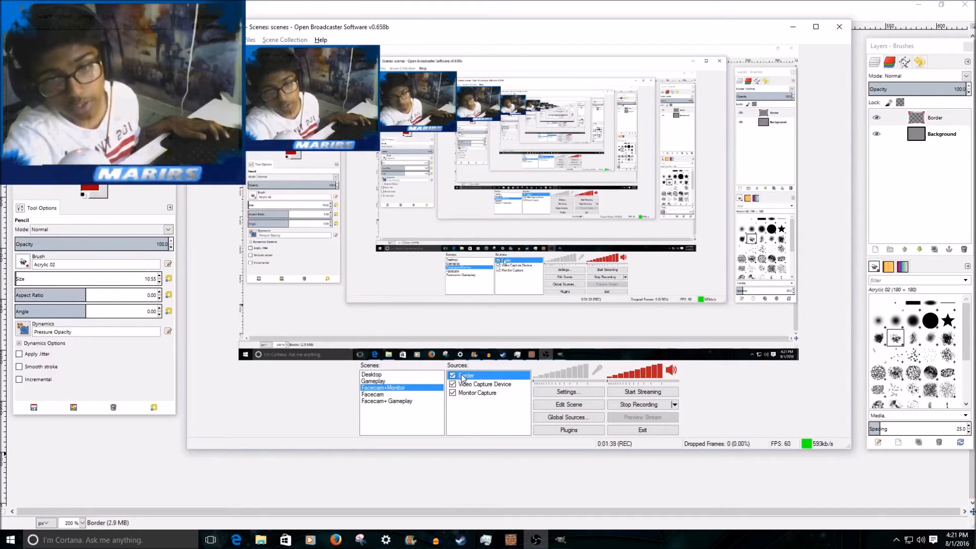
pyautogui.click(453, 377)
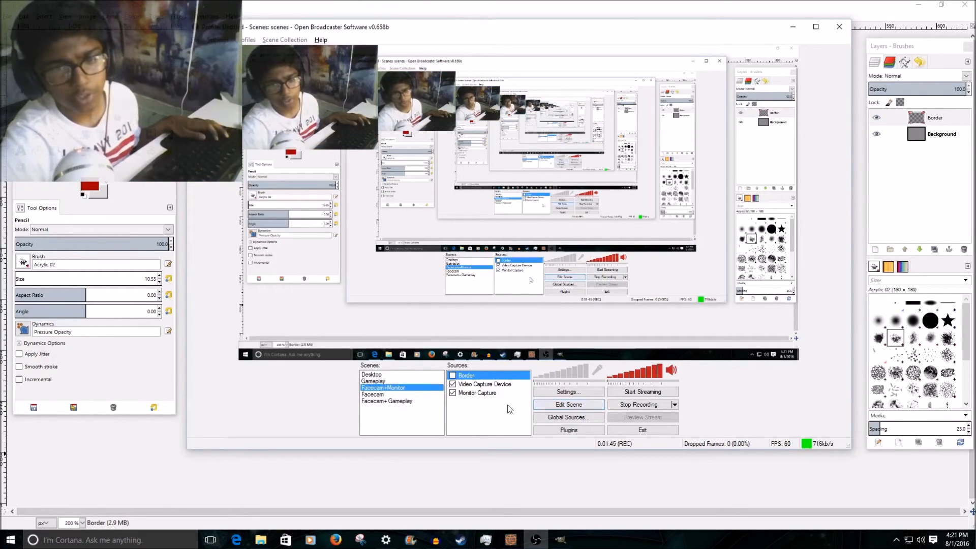
# Add a new image source named "Facecam border" to the Facecam+Monitor scene.
pyautogui.rightClick(492, 409)
pyautogui.moveTo(510, 416)
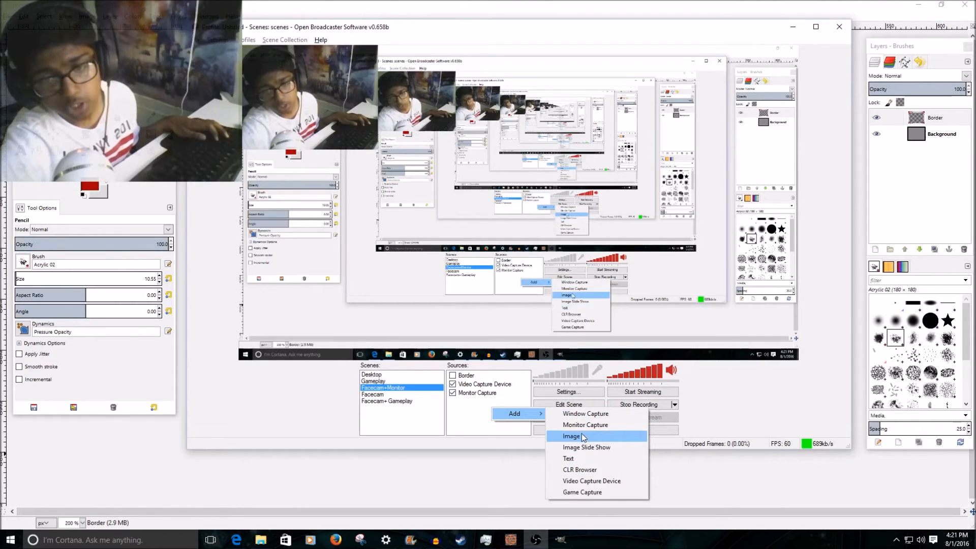
pyautogui.click(583, 435)
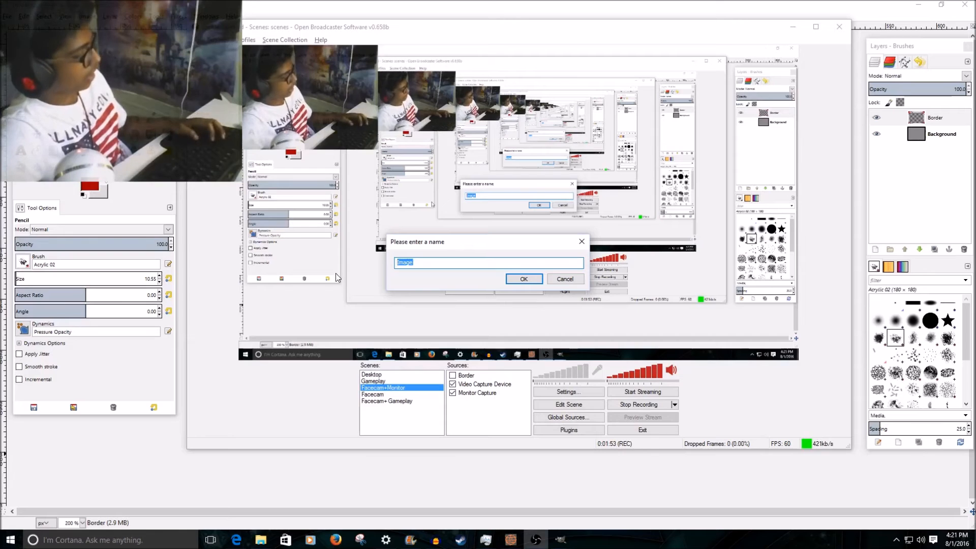
pyautogui.write('Face')
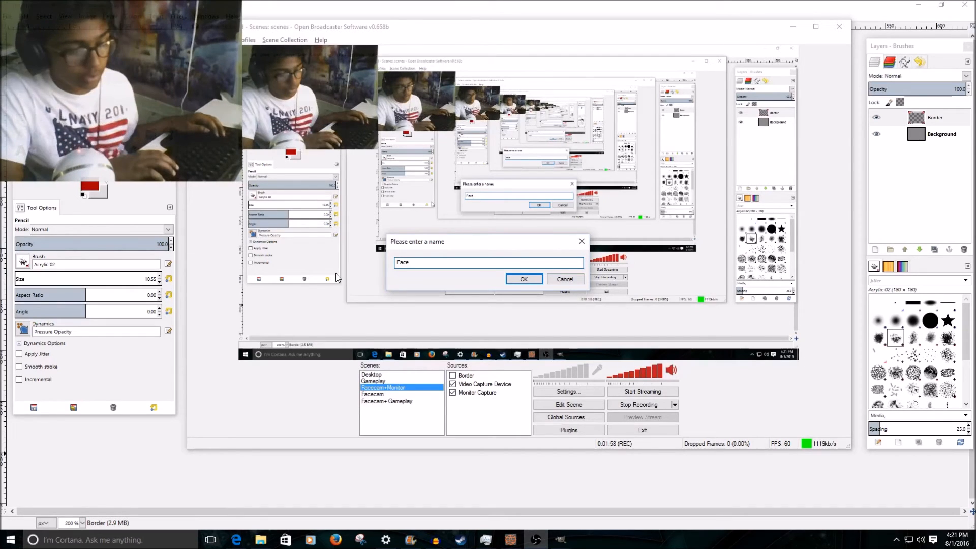
pyautogui.write('cam borderr')
pyautogui.press('BackSpace')
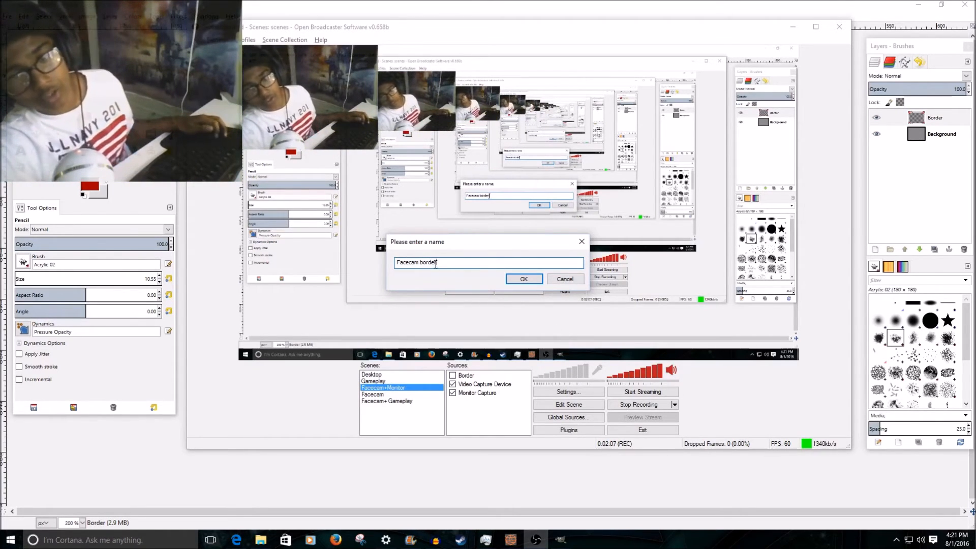
pyautogui.click(524, 278)
# Load the Tutorial Facecam border picture into the image source and set its opacity to 95.
pyautogui.click(554, 184)
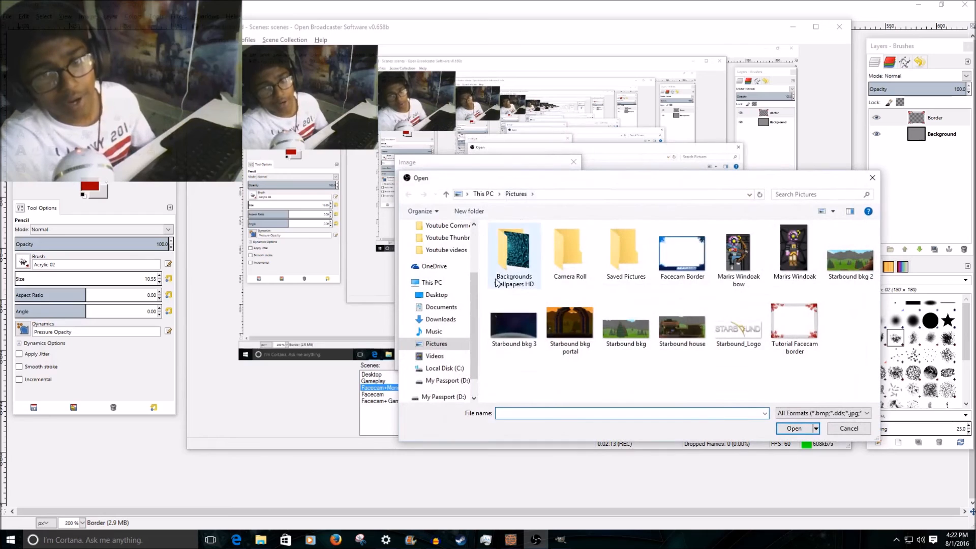
pyautogui.doubleClick(794, 326)
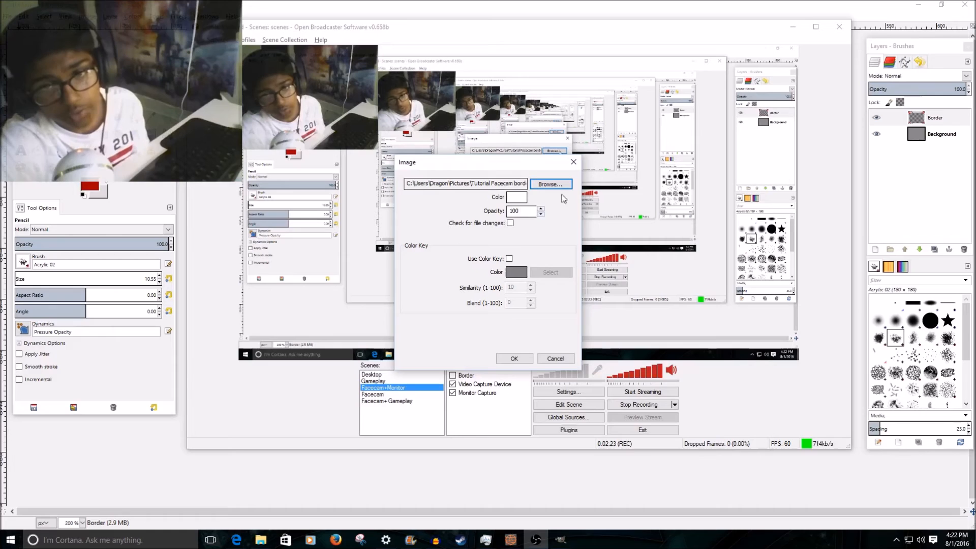
pyautogui.click(541, 214)
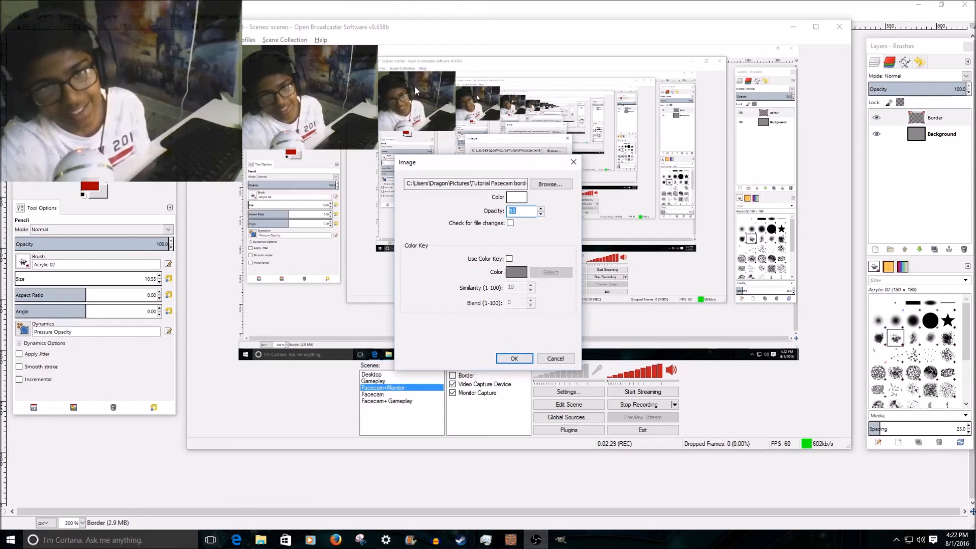
pyautogui.click(514, 358)
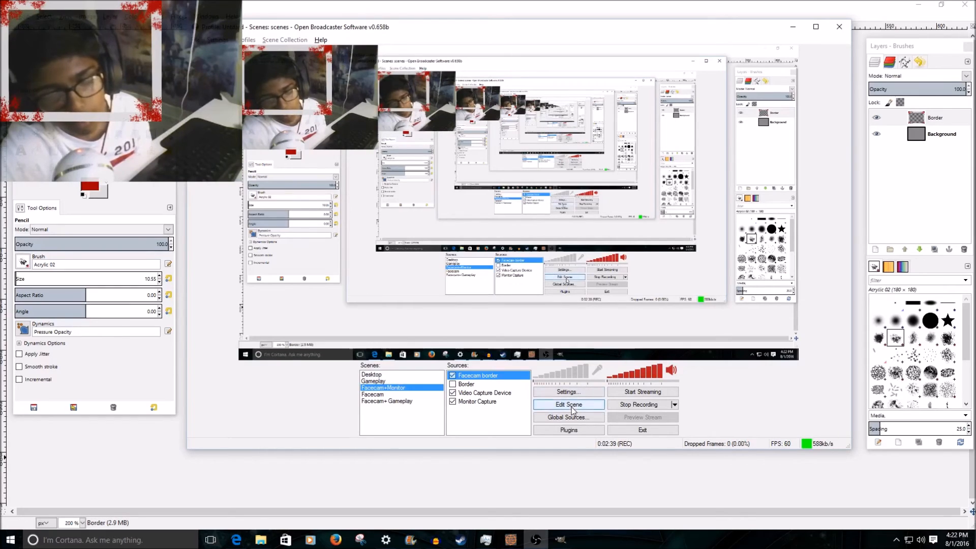
# Toggle the Facecam border source off and on, and enlarge it in scene editing to frame the whole webcam feed.
pyautogui.click(453, 376)
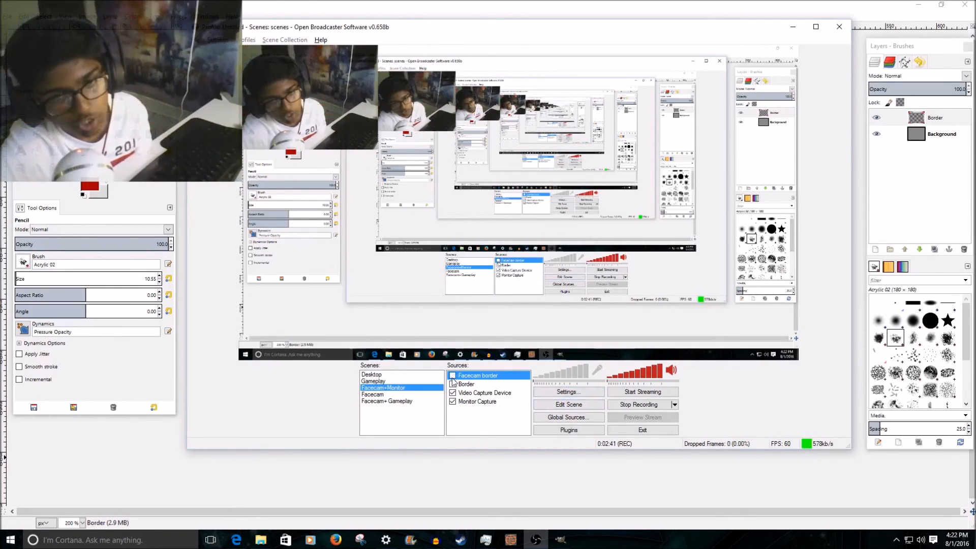
pyautogui.click(452, 376)
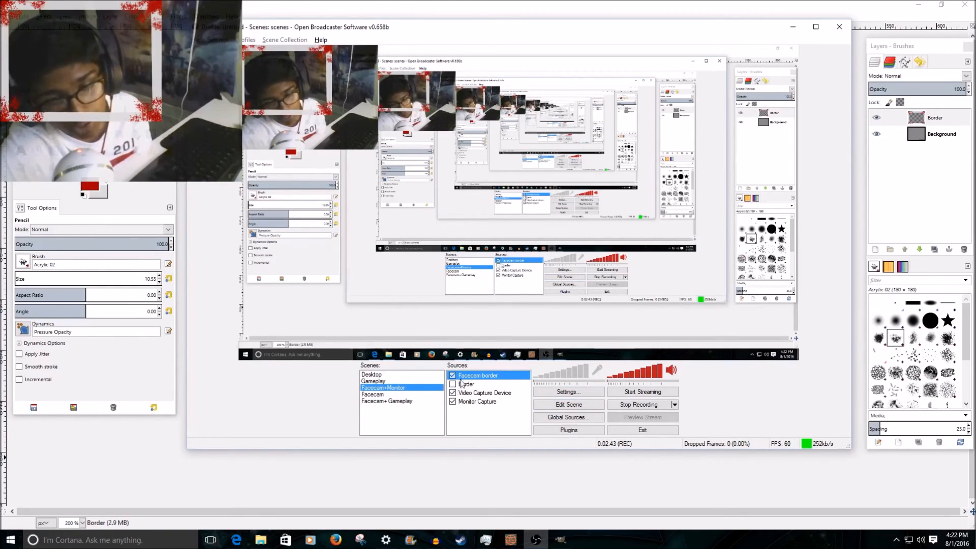
pyautogui.click(568, 404)
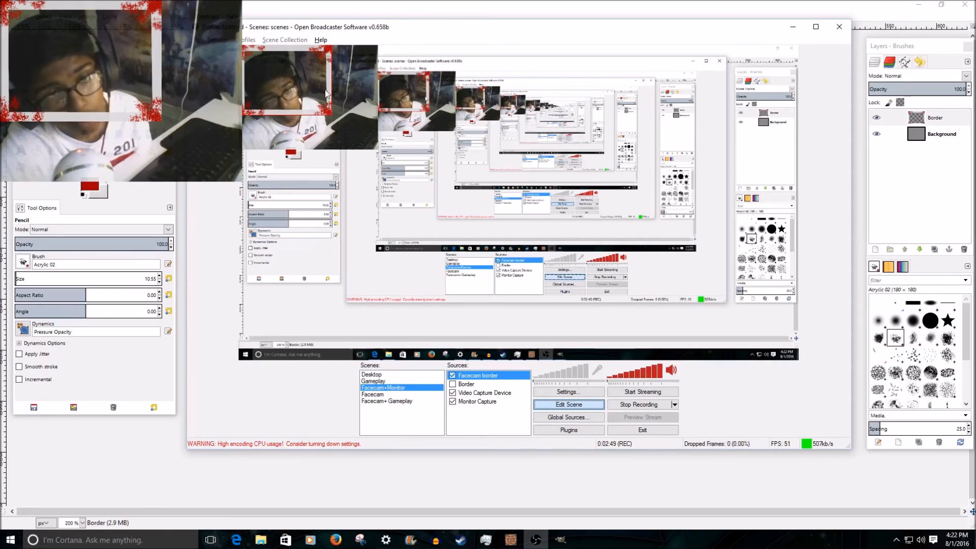
pyautogui.moveTo(334, 115); pyautogui.dragTo(361, 149)
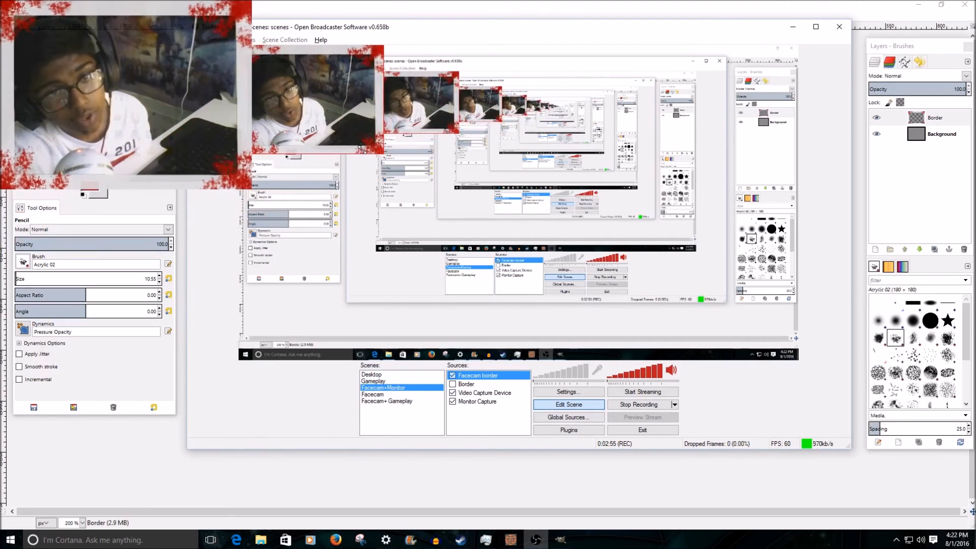